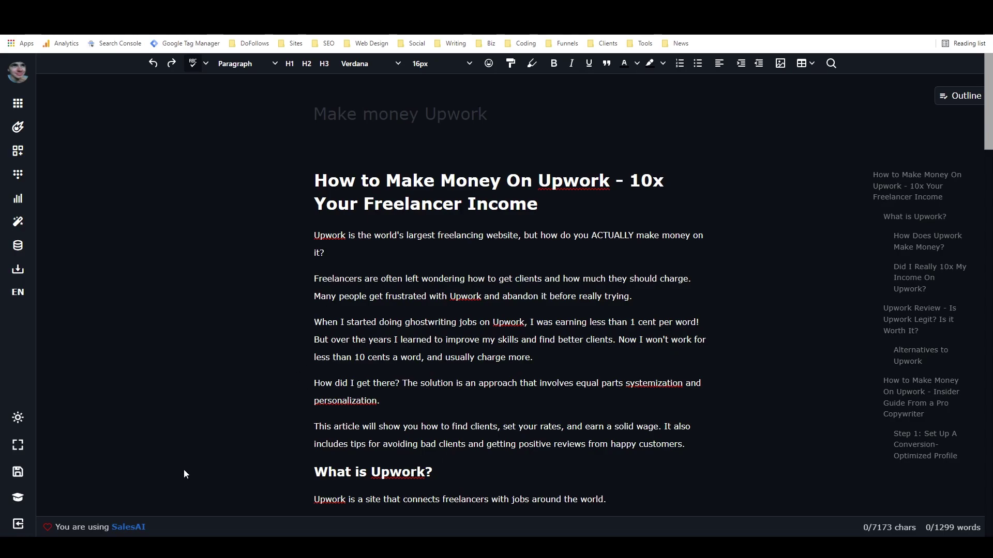
# Switch the writer model from SalesAI to BlogAI and place the caret in the Upwork article
pyautogui.click(128, 526)
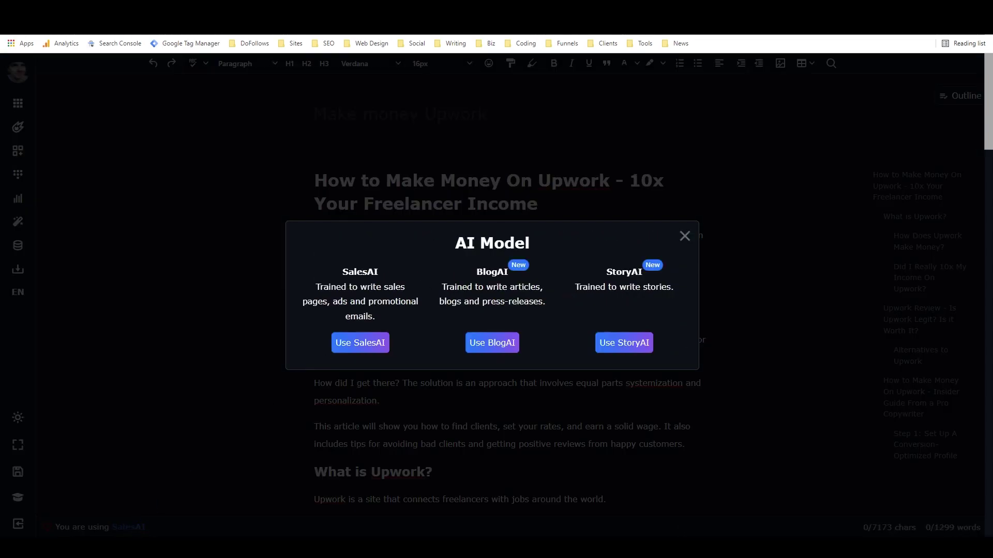
pyautogui.click(489, 350)
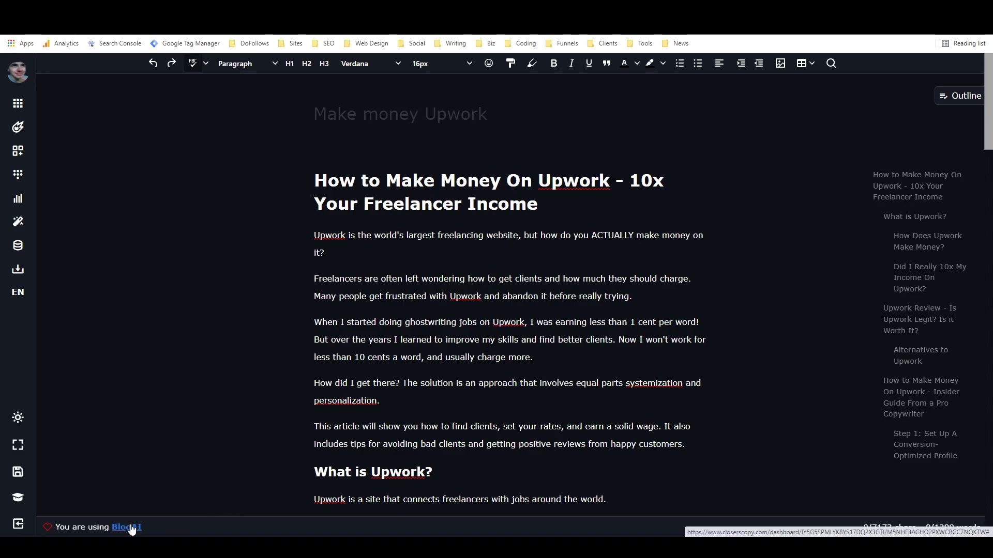
pyautogui.click(416, 235)
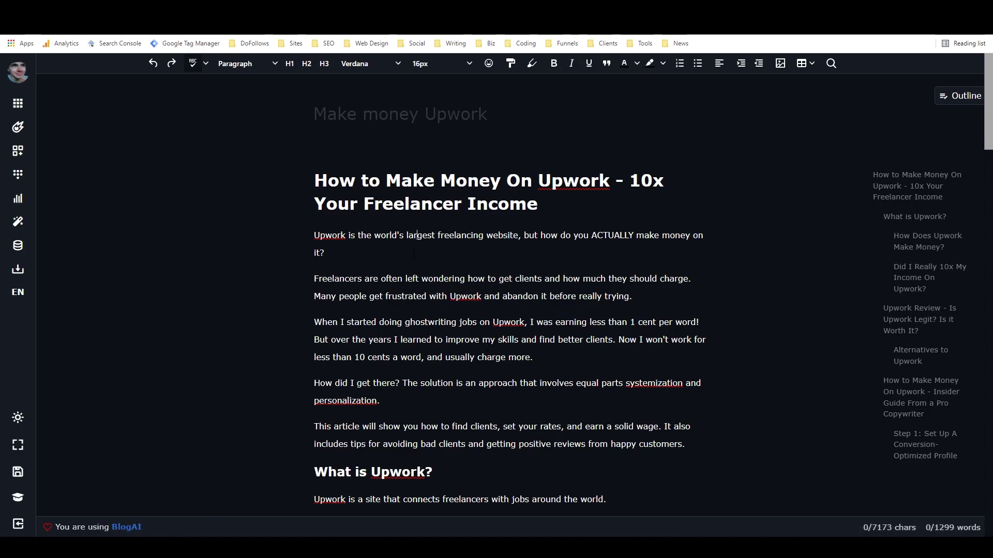
pyautogui.click(315, 181)
# Paste the title 'How to Make Money On Upwork' into the Compete search query
pyautogui.click(18, 105)
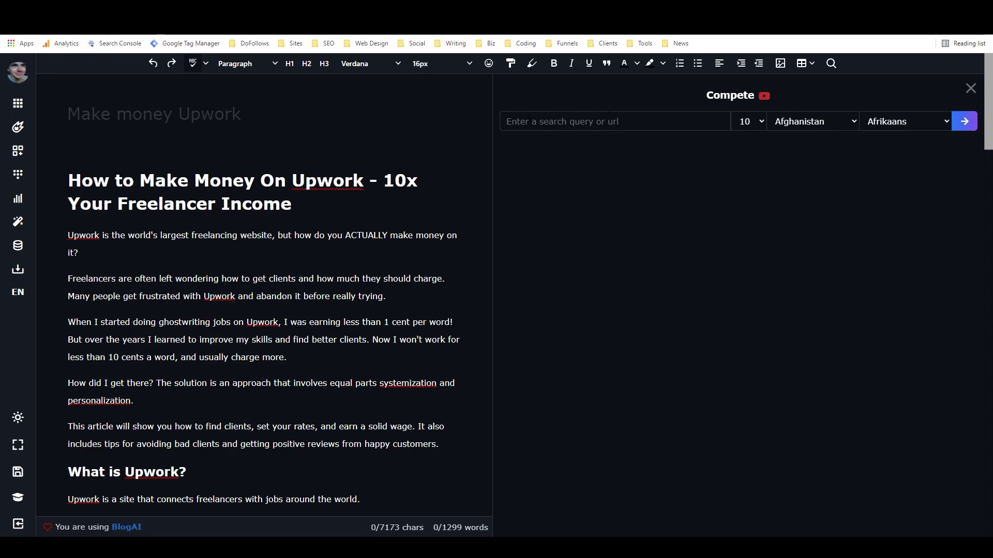
pyautogui.click(62, 181)
pyautogui.moveTo(69, 181); pyautogui.dragTo(363, 181)
pyautogui.hotkey('ctrl', 'c')
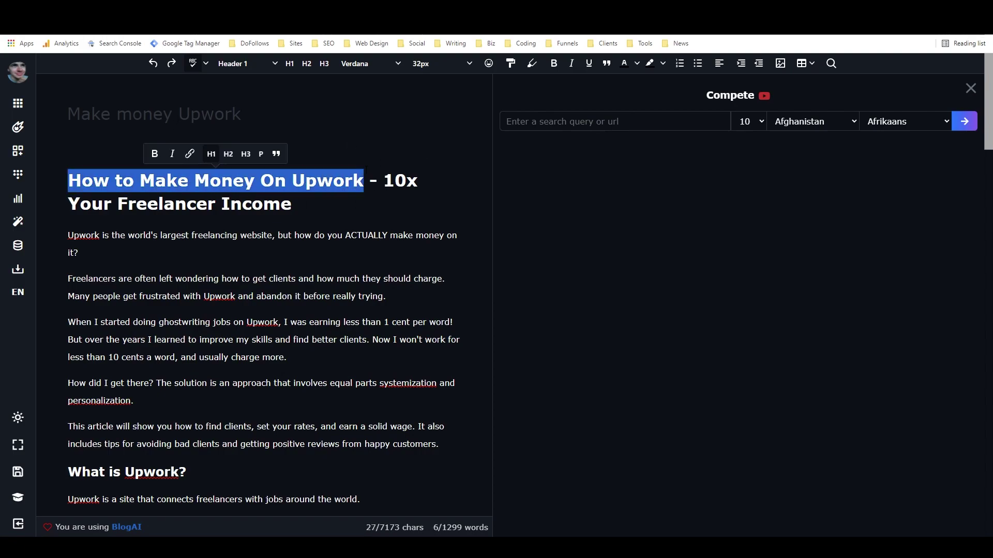
pyautogui.click(343, 185)
pyautogui.click(595, 121)
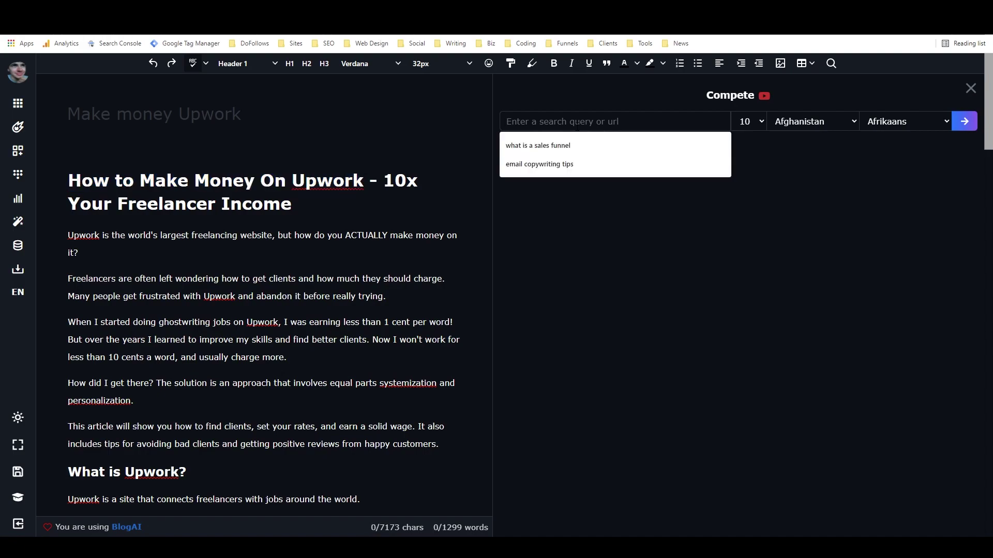
pyautogui.hotkey('ctrl', 'v')
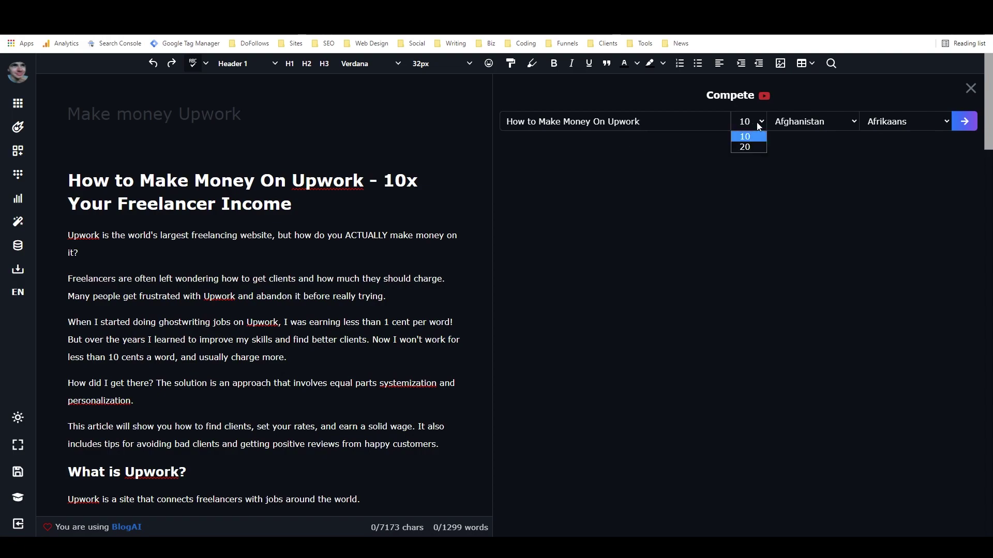
# Run the competitor search with 10 results, United States and English
pyautogui.click(756, 122)
pyautogui.click(845, 121)
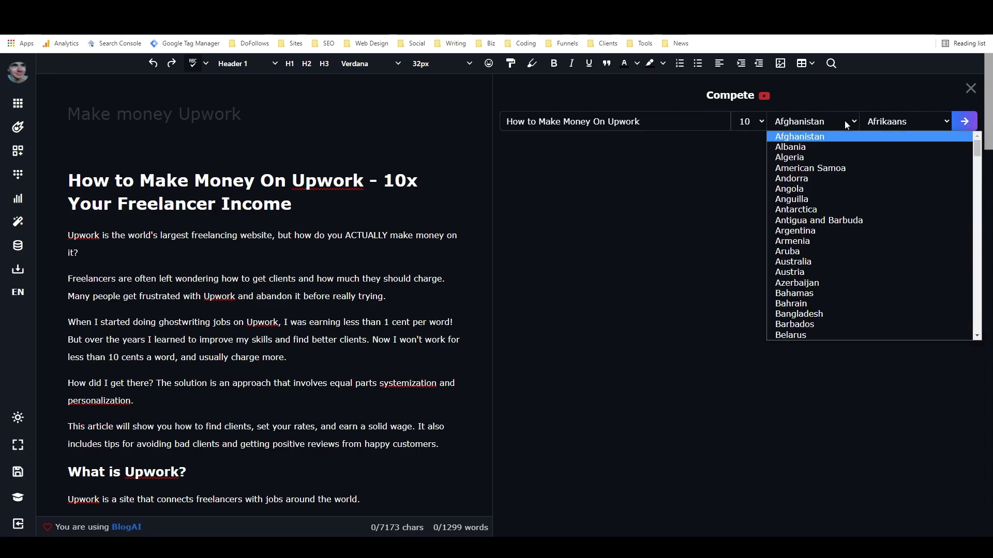
pyautogui.write('un')
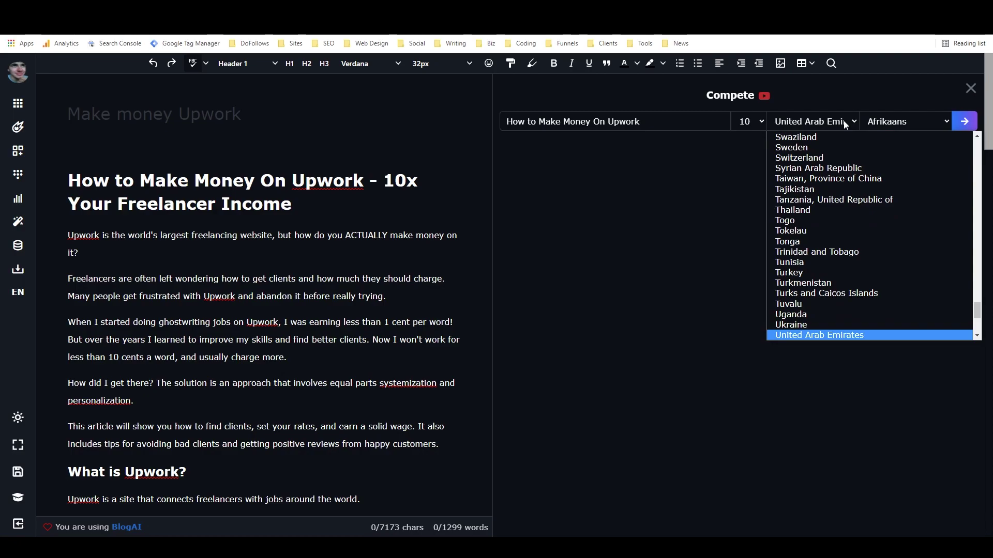
pyautogui.write('ited s')
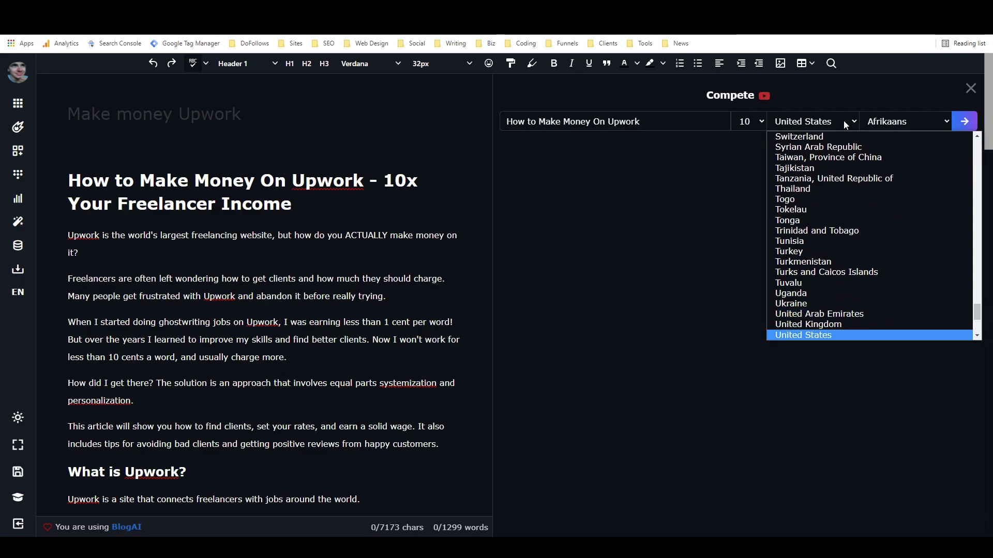
pyautogui.click(826, 332)
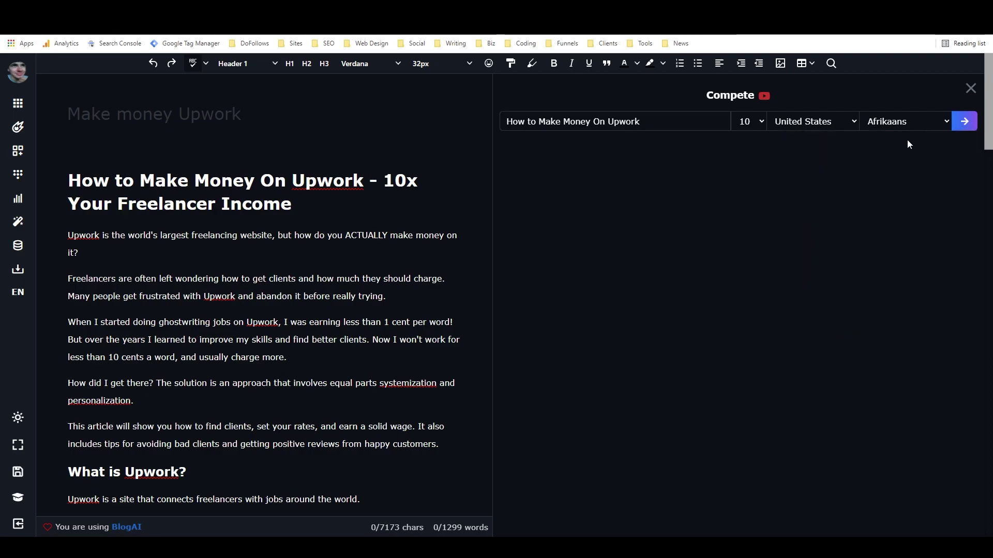
pyautogui.click(910, 123)
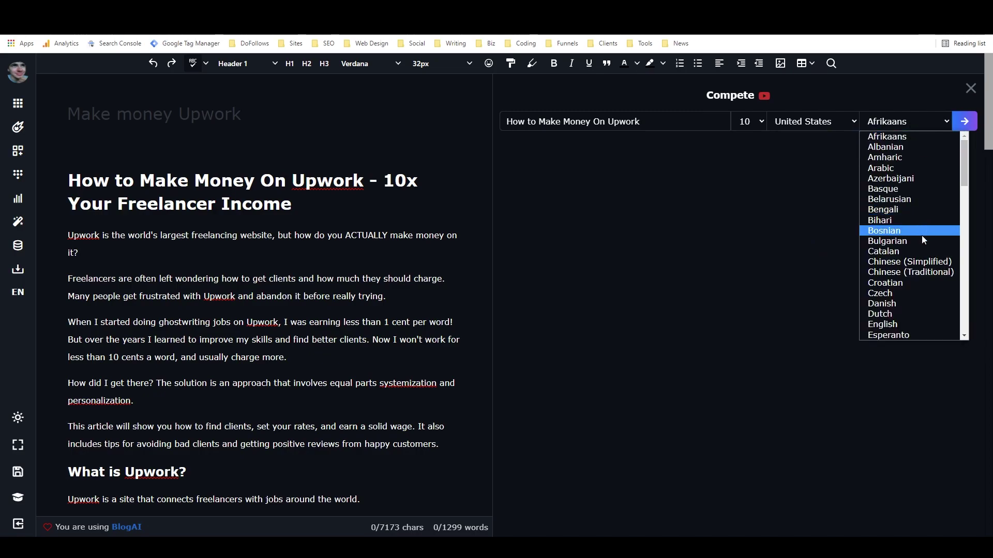
pyautogui.click(899, 324)
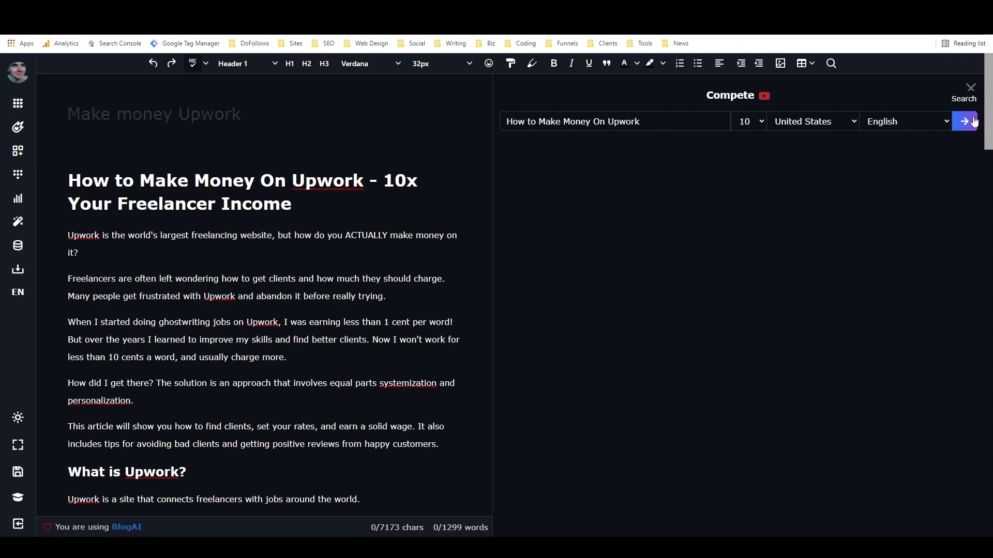
pyautogui.click(960, 124)
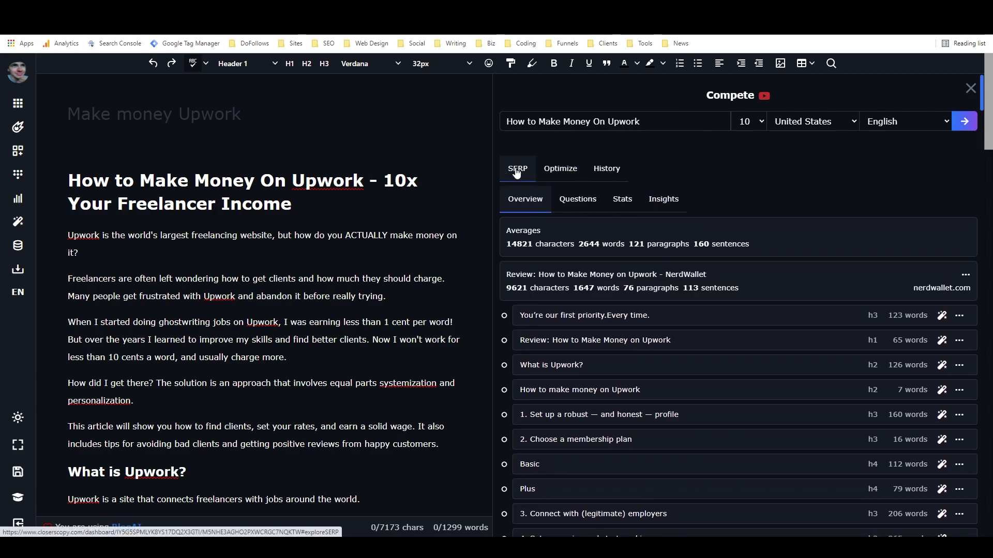
# Look through the Optimize and History tabs, then go back to the SERP overview
pyautogui.click(561, 168)
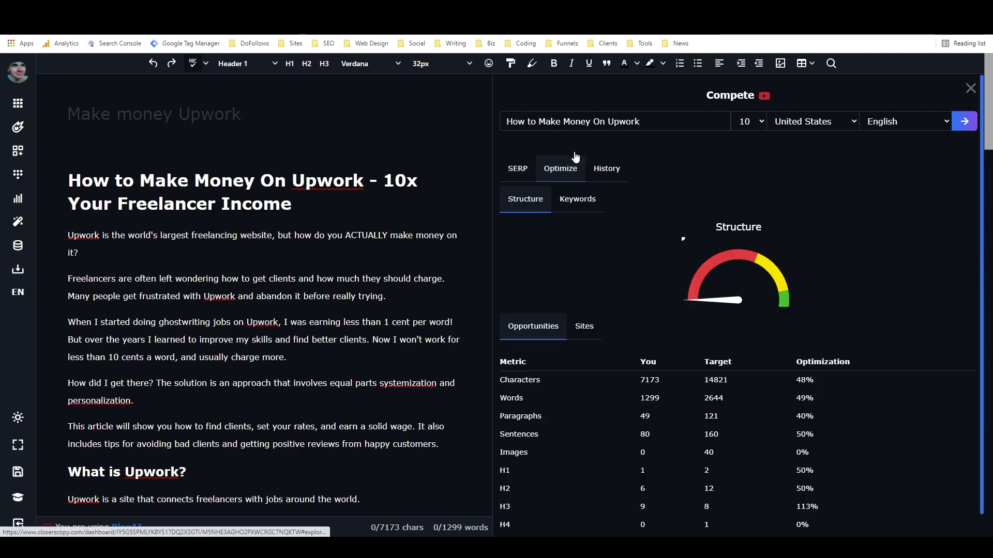
pyautogui.click(605, 169)
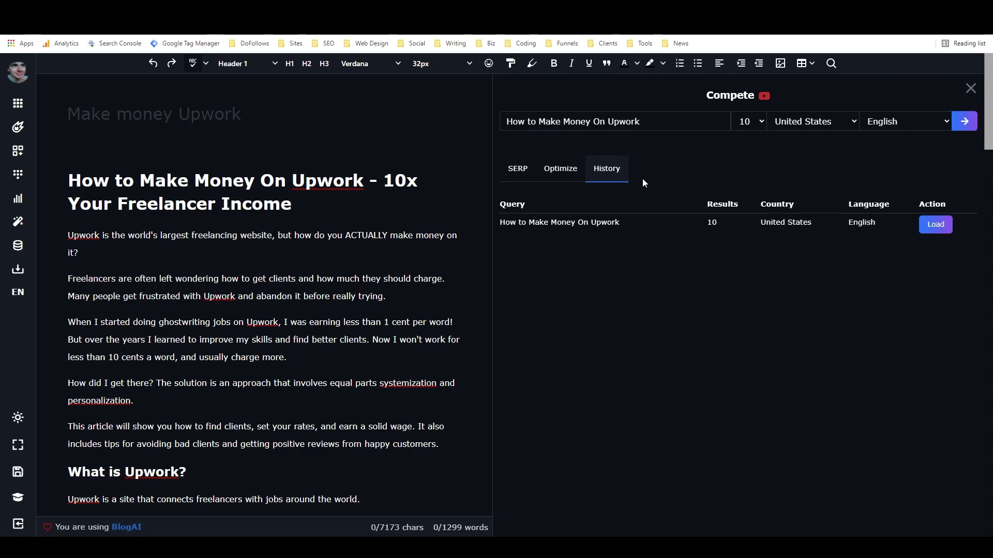
pyautogui.click(567, 172)
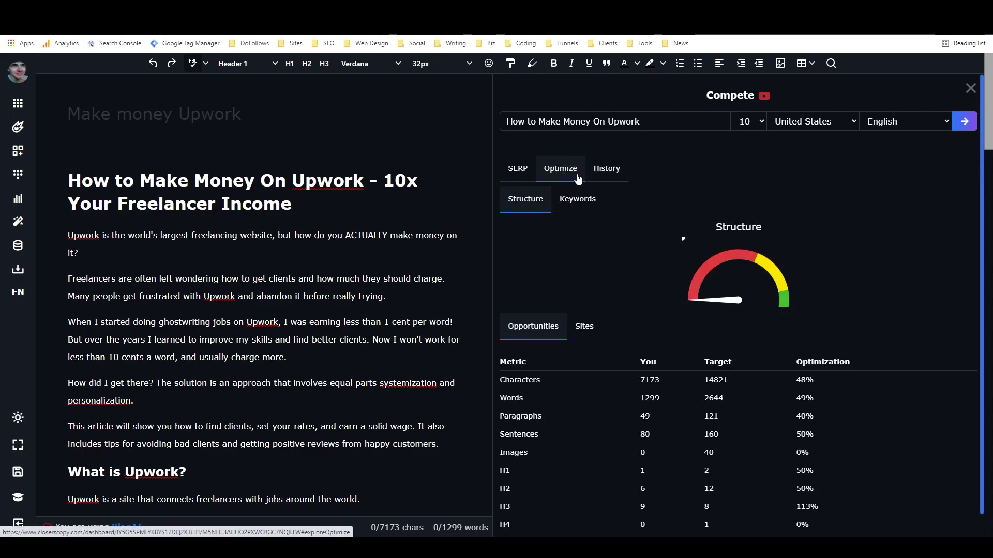
pyautogui.click(527, 170)
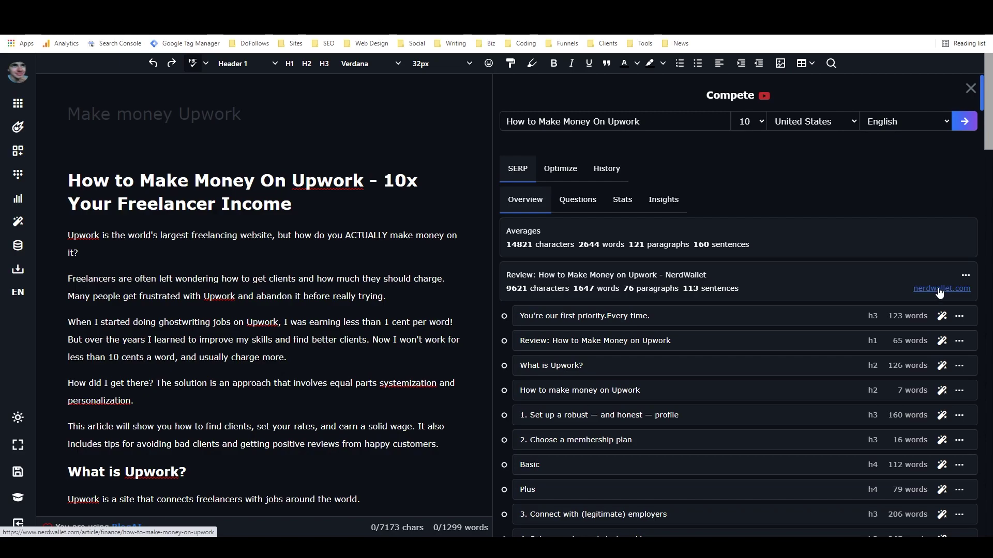
pyautogui.click(966, 276)
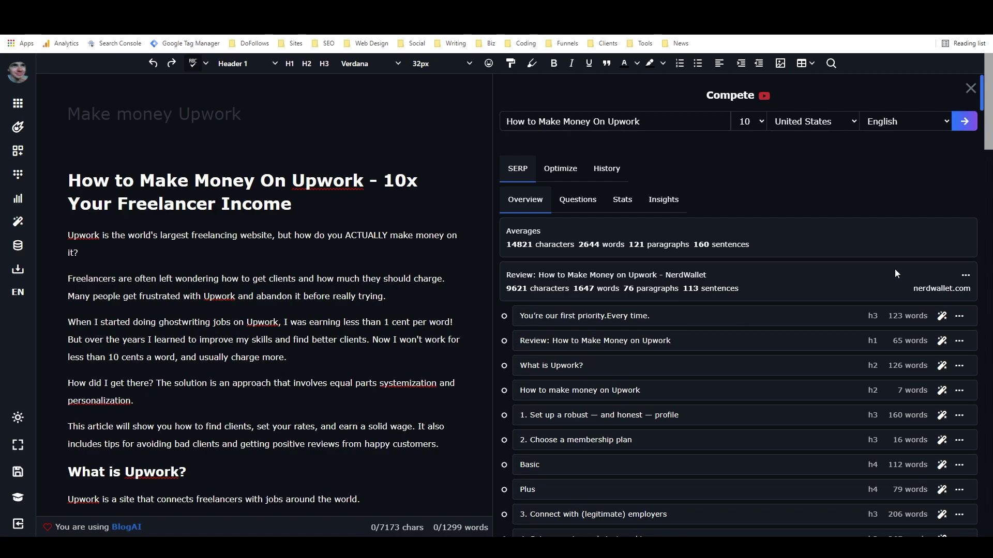
pyautogui.click(965, 276)
# Open and dismiss the NerdWallet result's actions menu, then scroll down the competitor outline
pyautogui.click(966, 279)
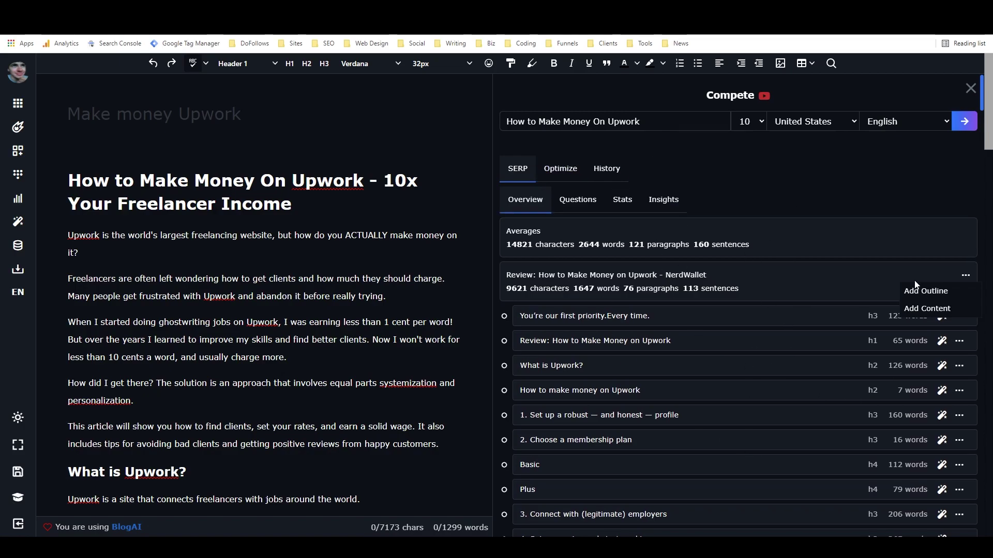
pyautogui.click(832, 273)
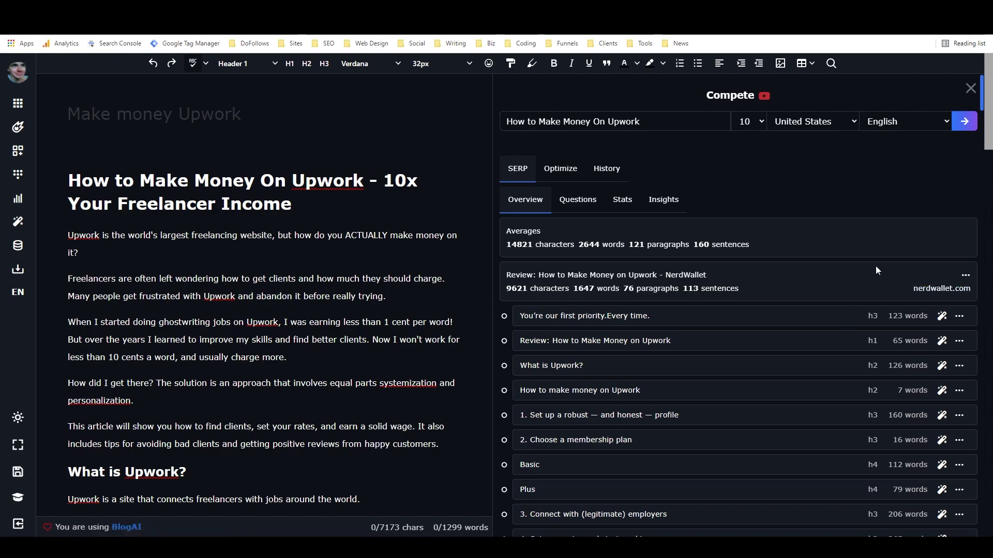
pyautogui.click(965, 275)
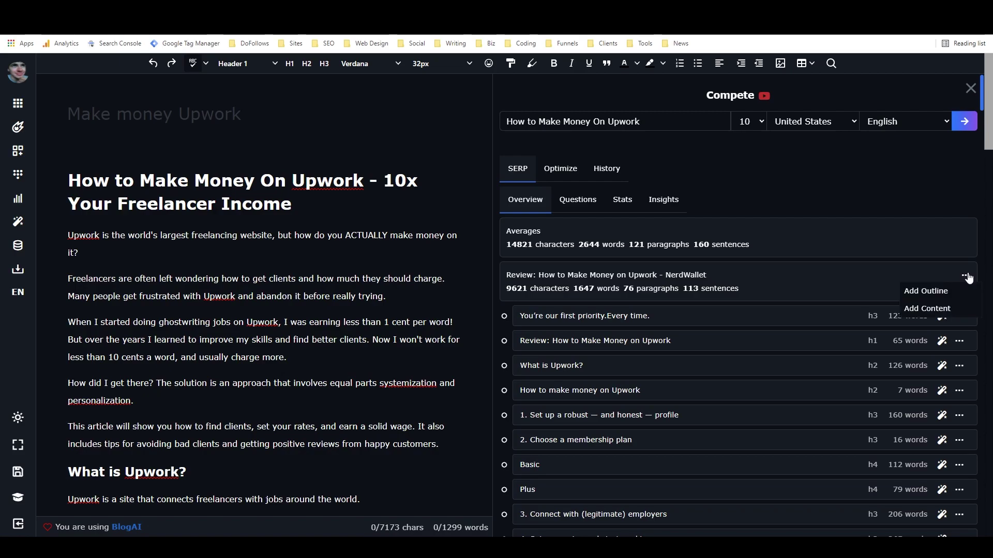
pyautogui.click(925, 291)
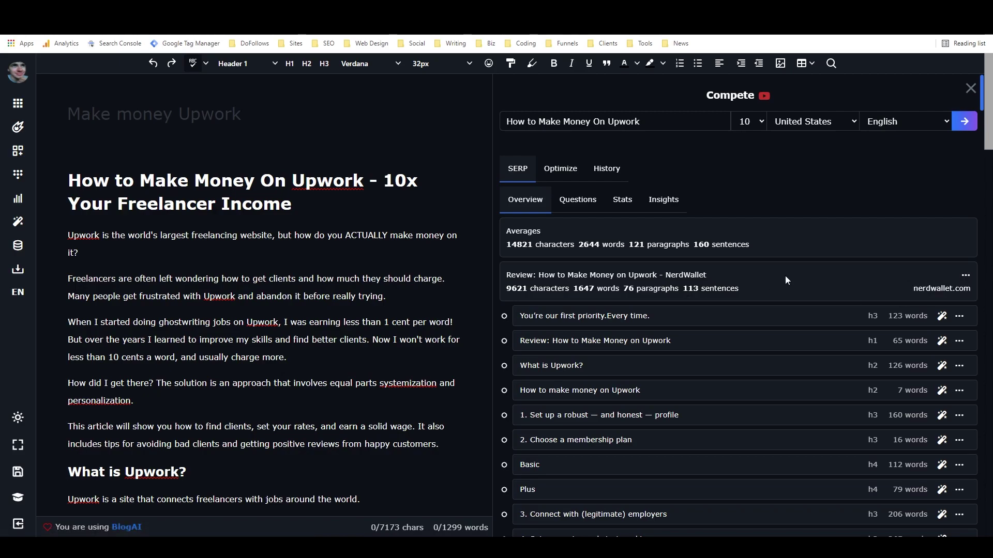
pyautogui.scroll(-1, 839, 289)
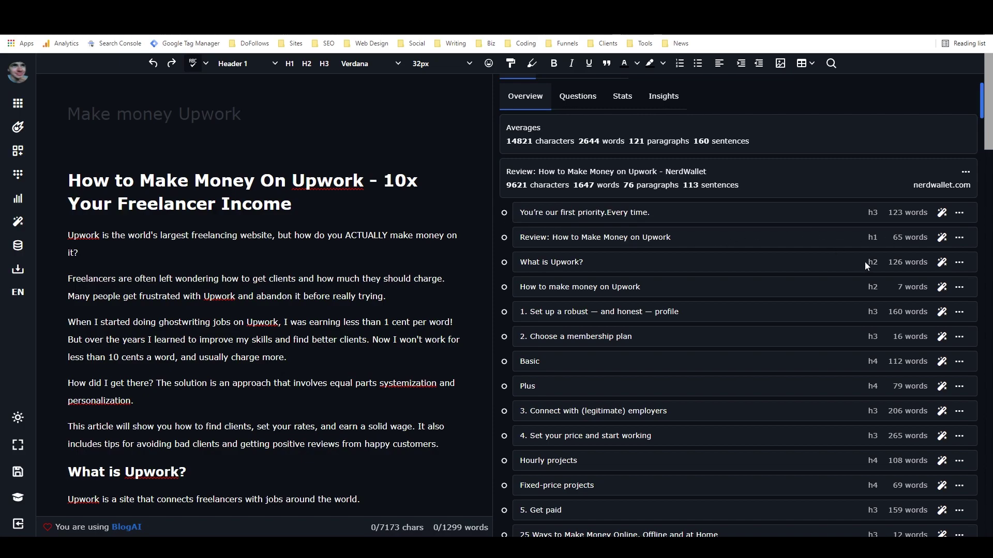
pyautogui.scroll(-2, 855, 327)
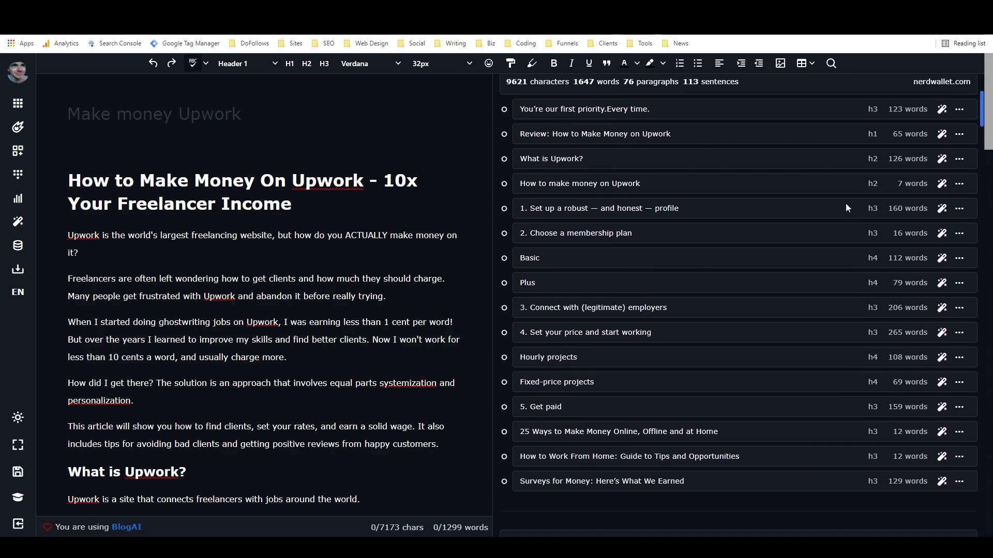
pyautogui.scroll(-6, 815, 231)
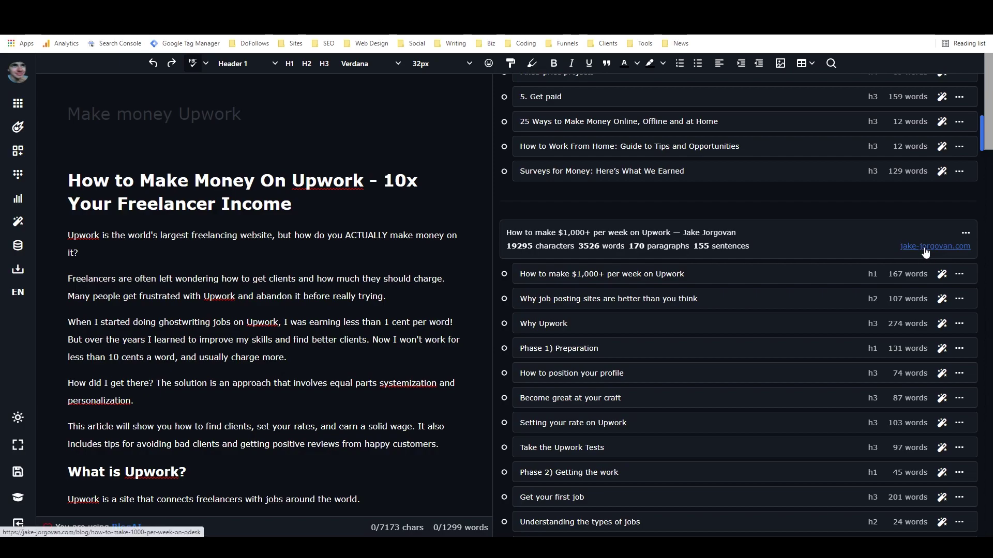
# Open and dismiss the second article's and first heading's menus without adding anything
pyautogui.click(965, 233)
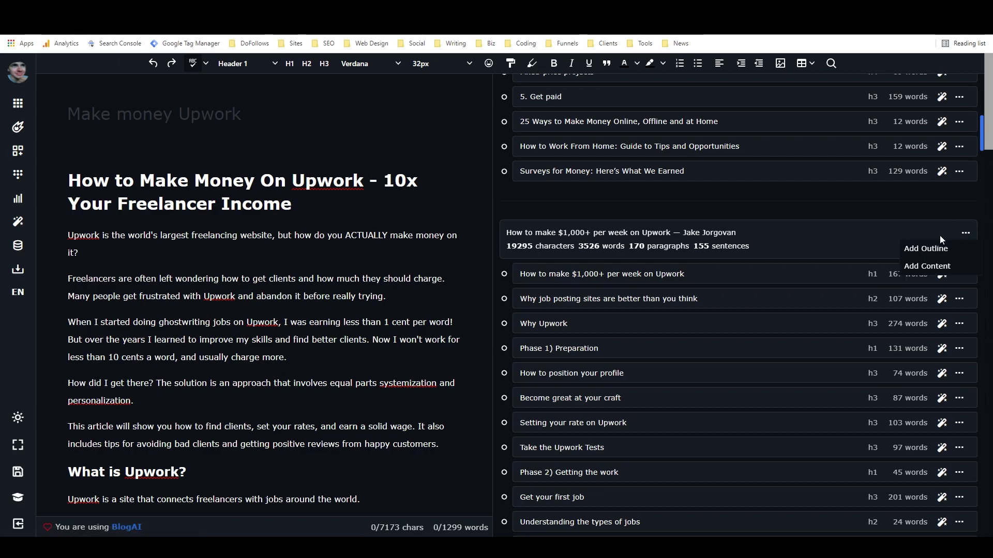
pyautogui.click(811, 228)
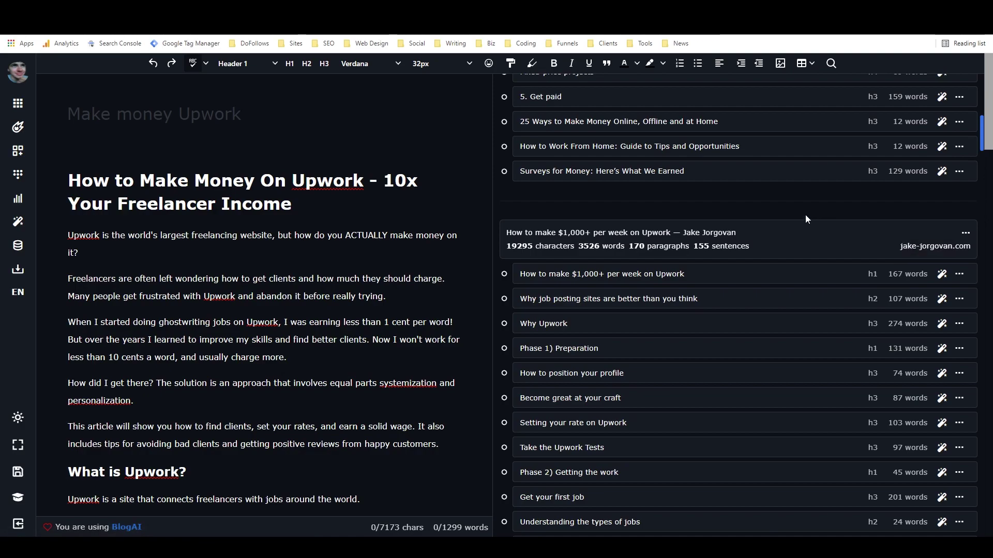
pyautogui.scroll(7, 827, 242)
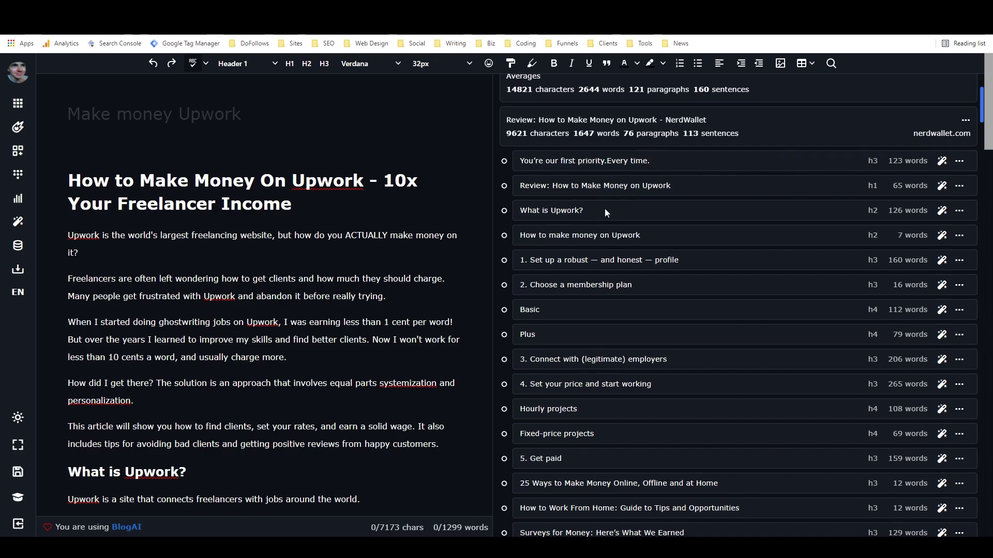
pyautogui.click(960, 162)
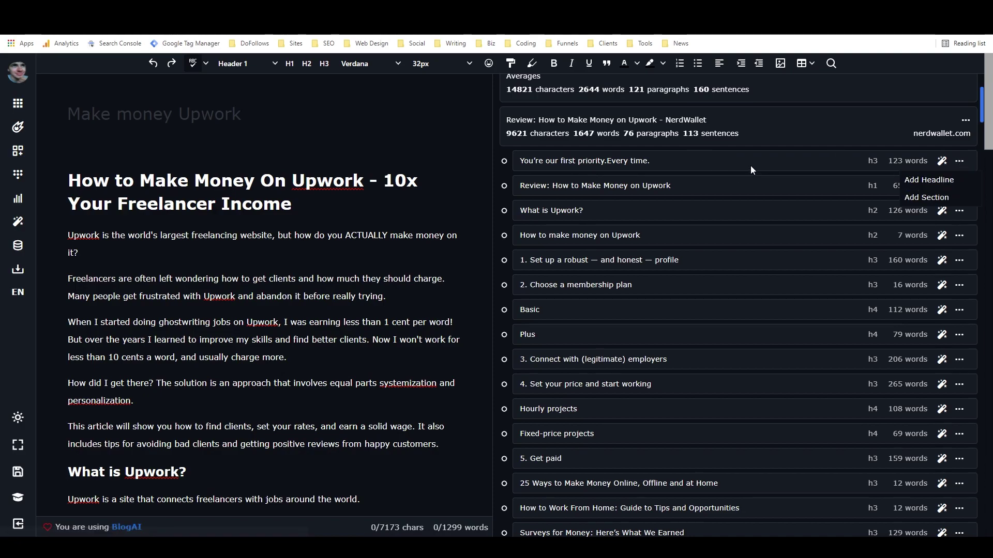
pyautogui.click(959, 164)
pyautogui.click(770, 163)
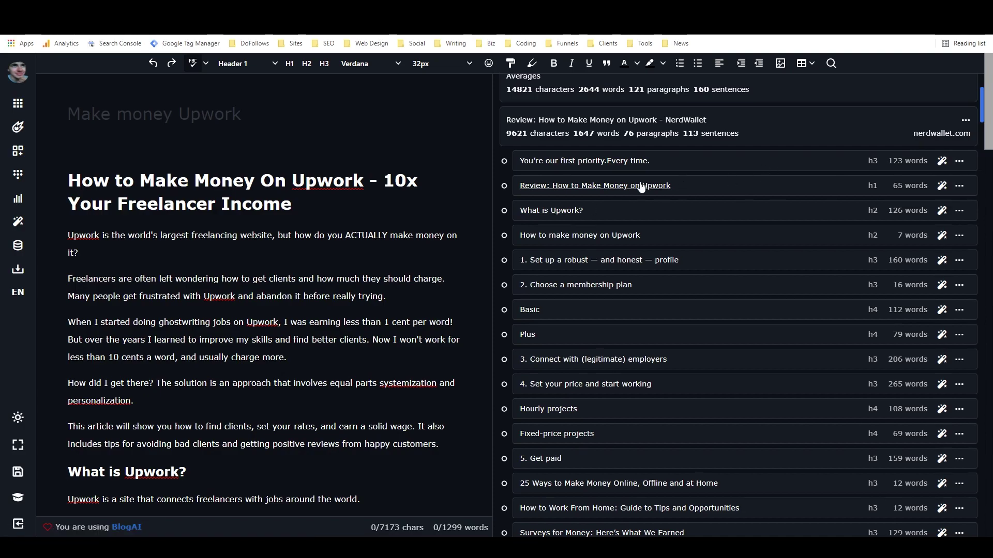
pyautogui.scroll(-3, 304, 322)
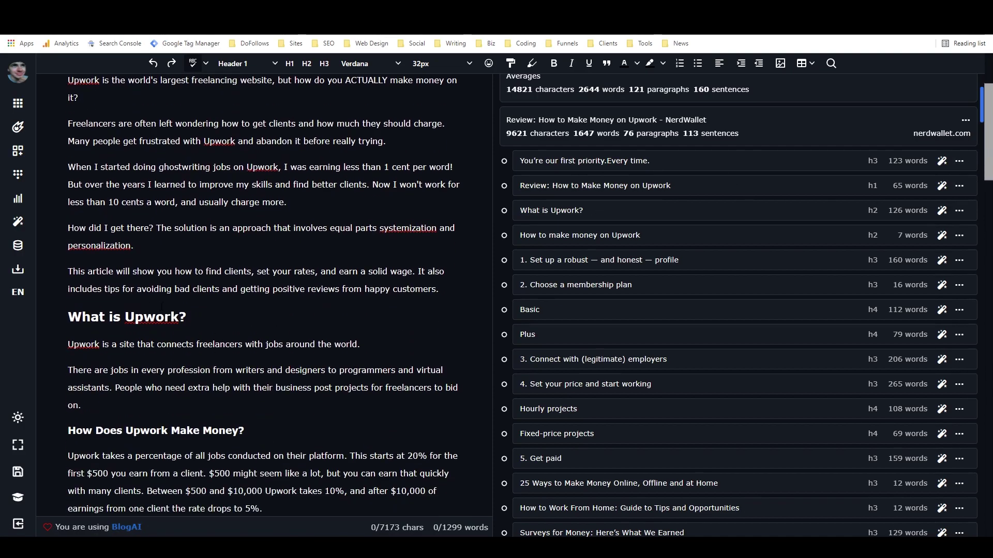
pyautogui.click(256, 316)
pyautogui.scroll(1, 640, 224)
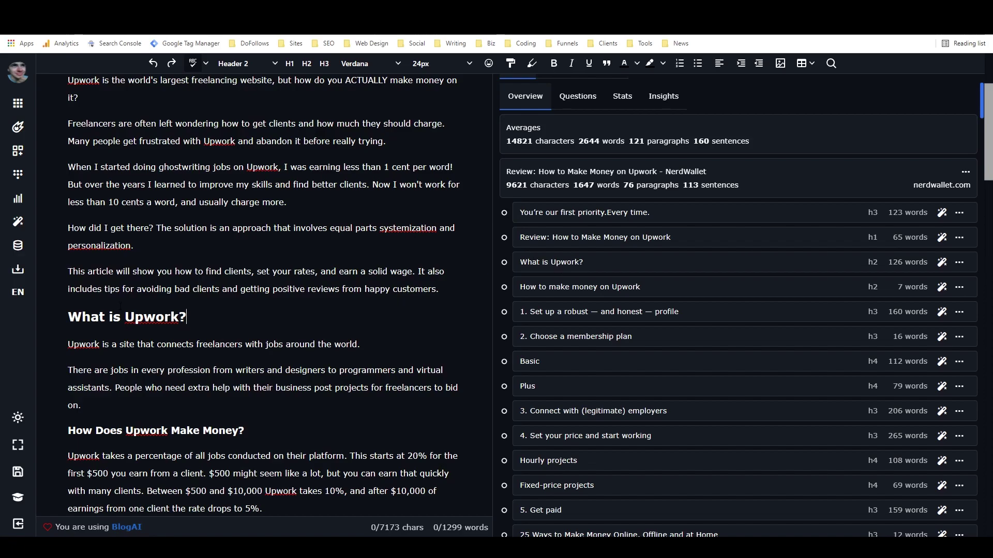
pyautogui.moveTo(69, 317); pyautogui.dragTo(193, 311)
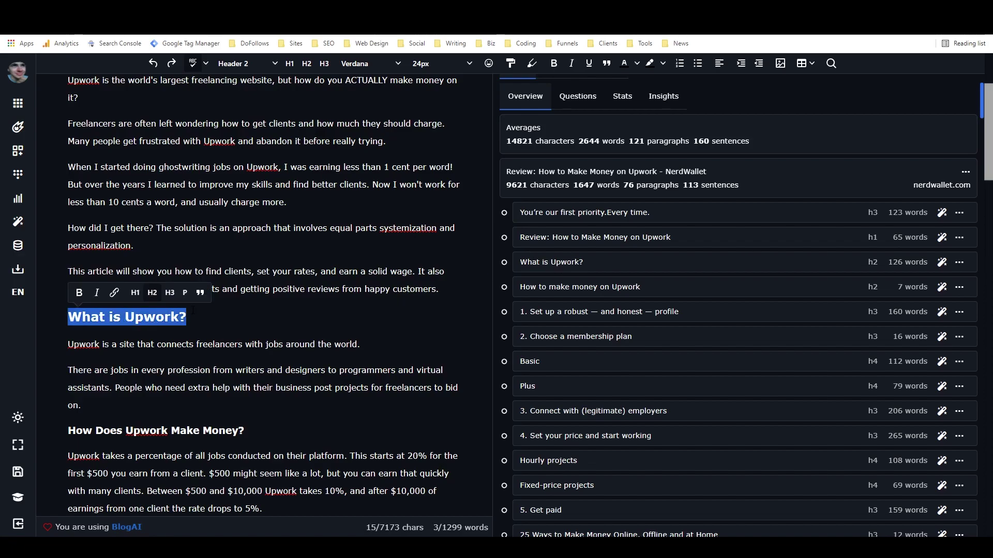
pyautogui.click(193, 311)
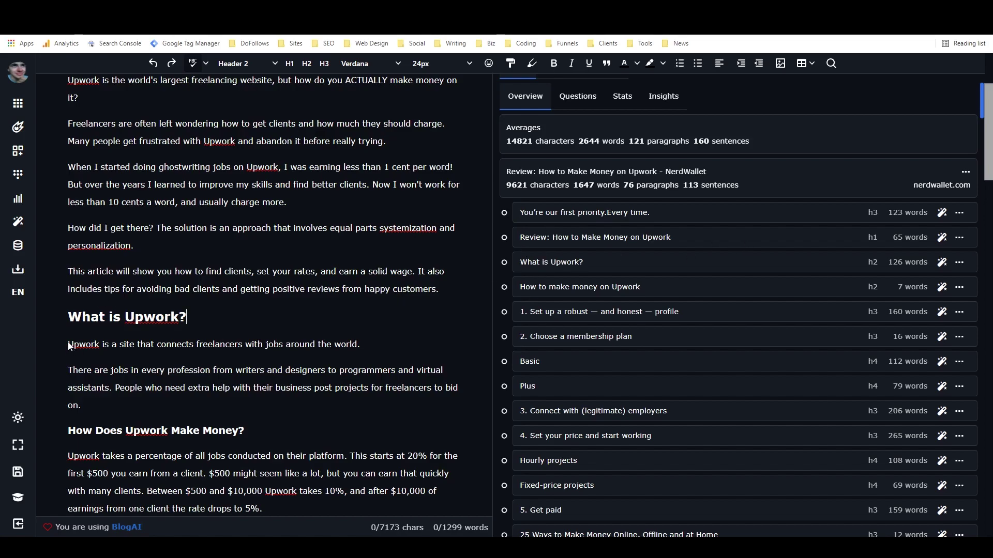
pyautogui.moveTo(69, 346); pyautogui.dragTo(81, 405)
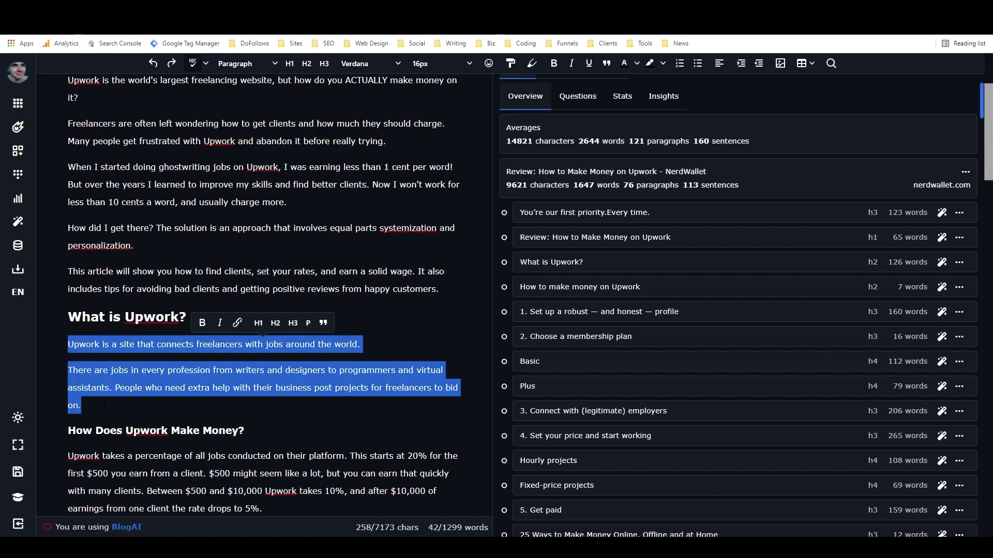
pyautogui.press('Right')
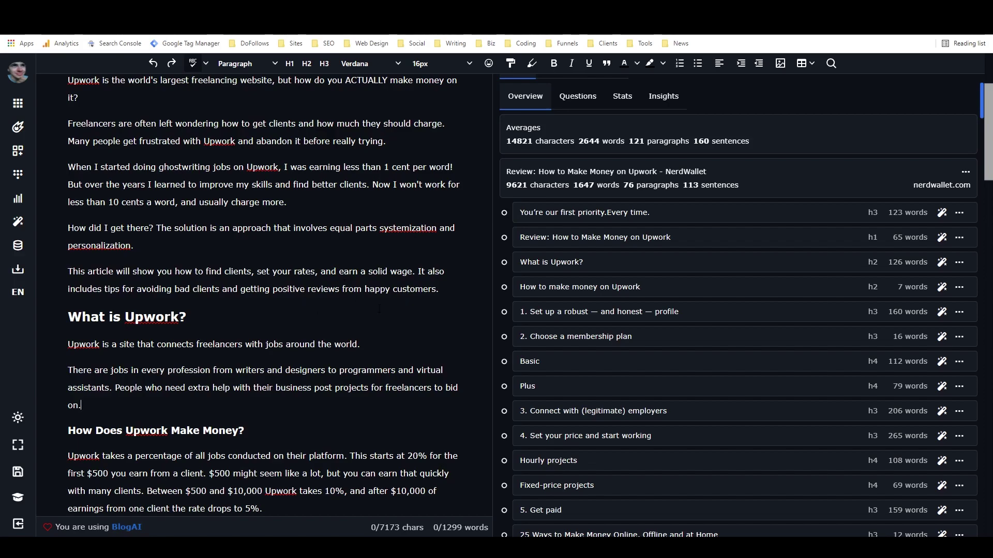
# Add blank lines after the intro and type ### marker lines above 'What is Upwork?'
pyautogui.press('Return')
pyautogui.press('Return')
pyautogui.press('Return')
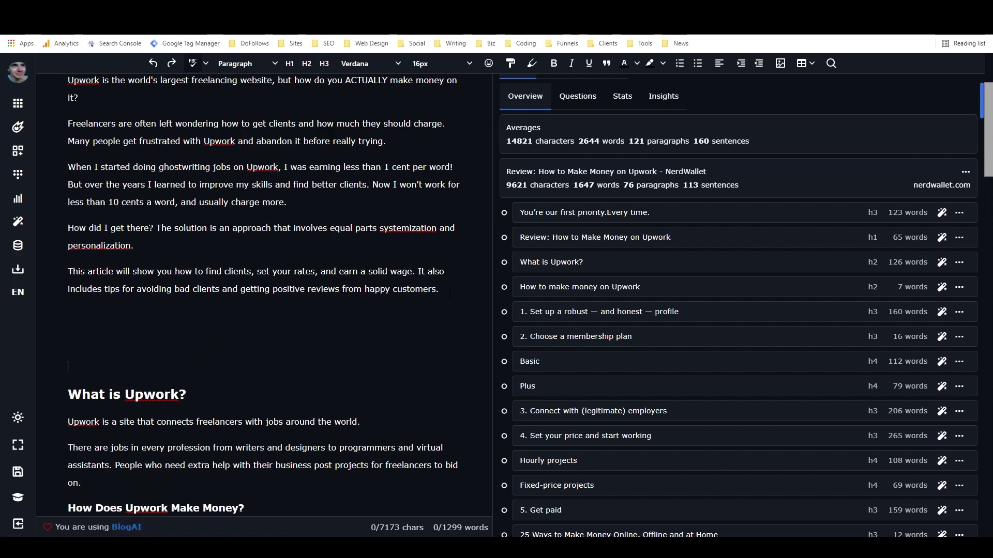
pyautogui.write('######')
pyautogui.press('Return')
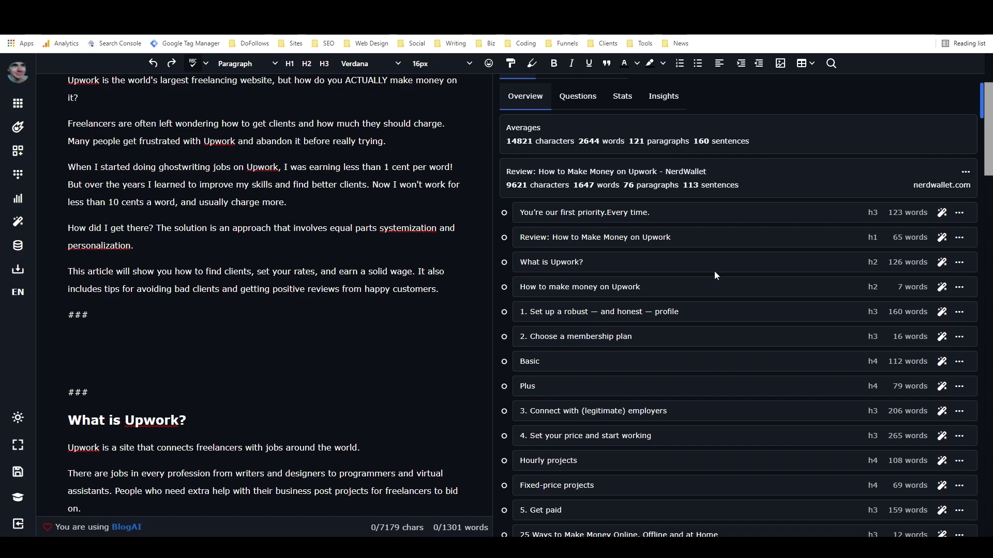
pyautogui.scroll(1, 189, 344)
pyautogui.scroll(3, 189, 344)
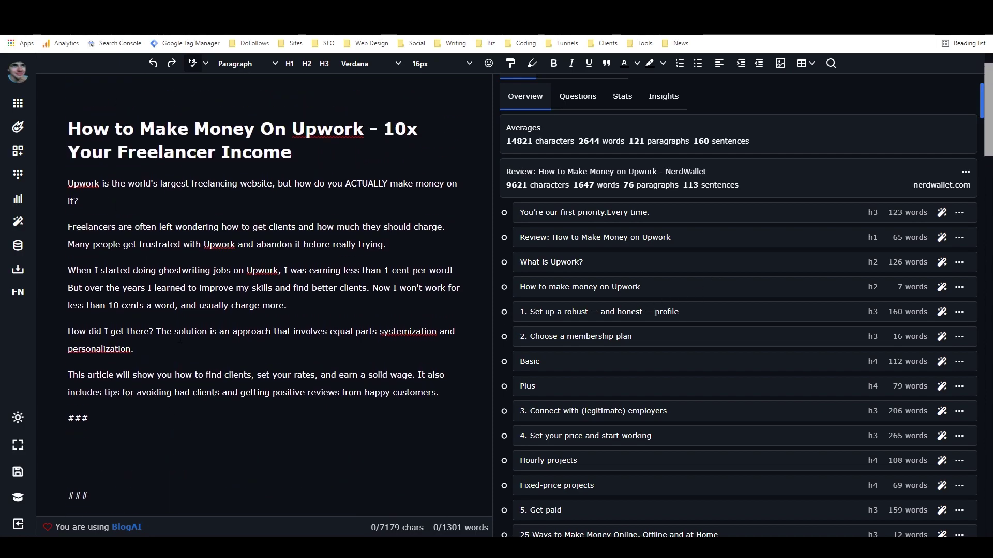
pyautogui.scroll(-10, 176, 258)
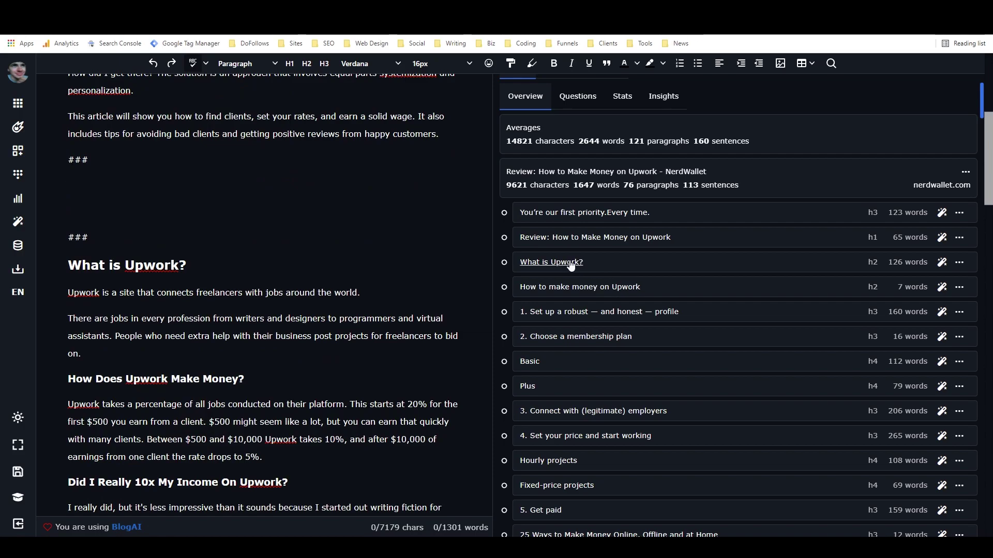
# Add NerdWallet's 'What is Upwork?' heading and insert three AI-written paragraphs beneath it
pyautogui.click(964, 264)
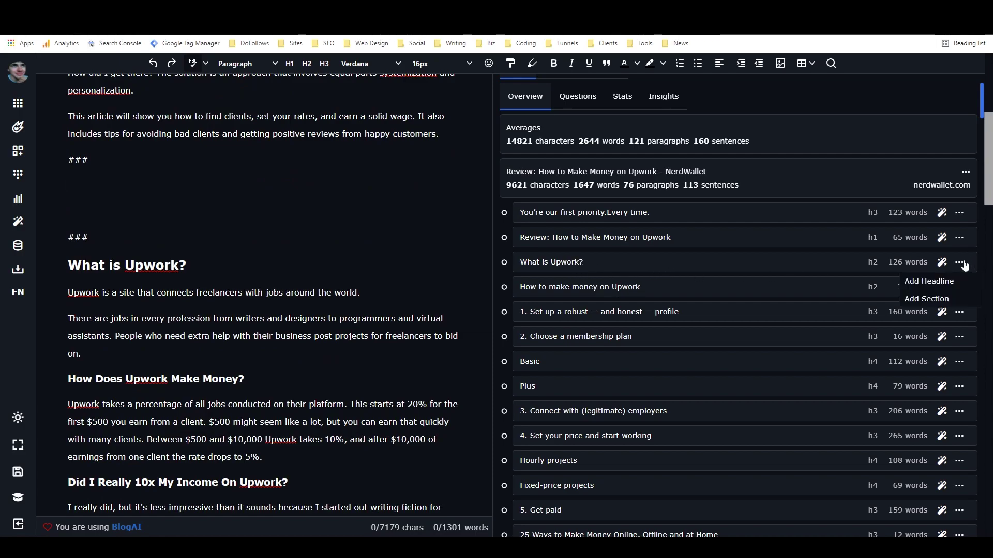
pyautogui.click(929, 282)
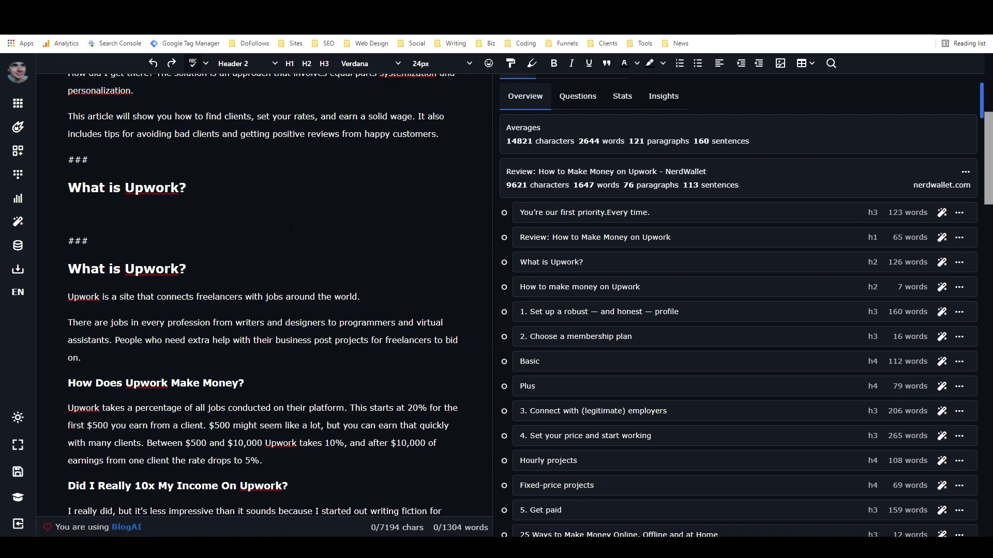
pyautogui.click(942, 263)
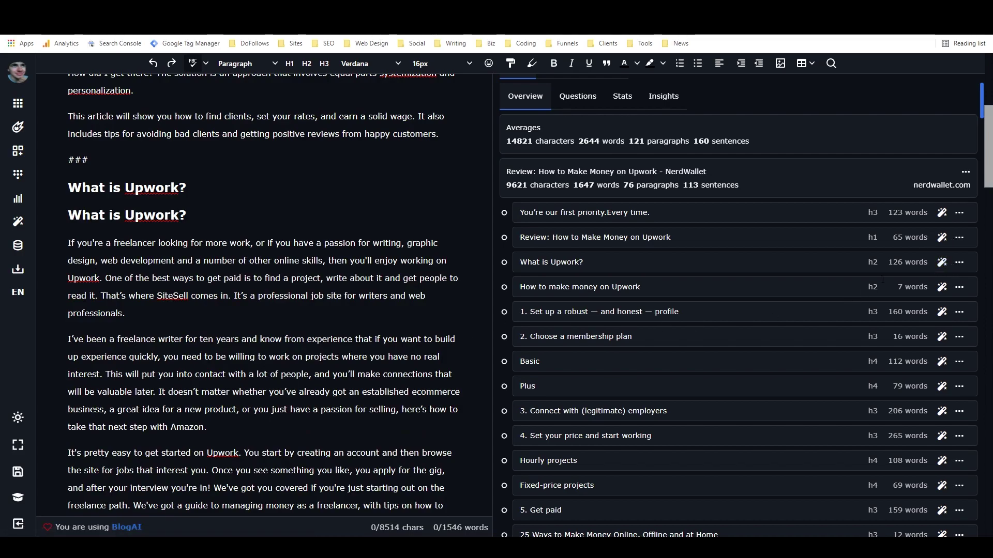
pyautogui.click(942, 262)
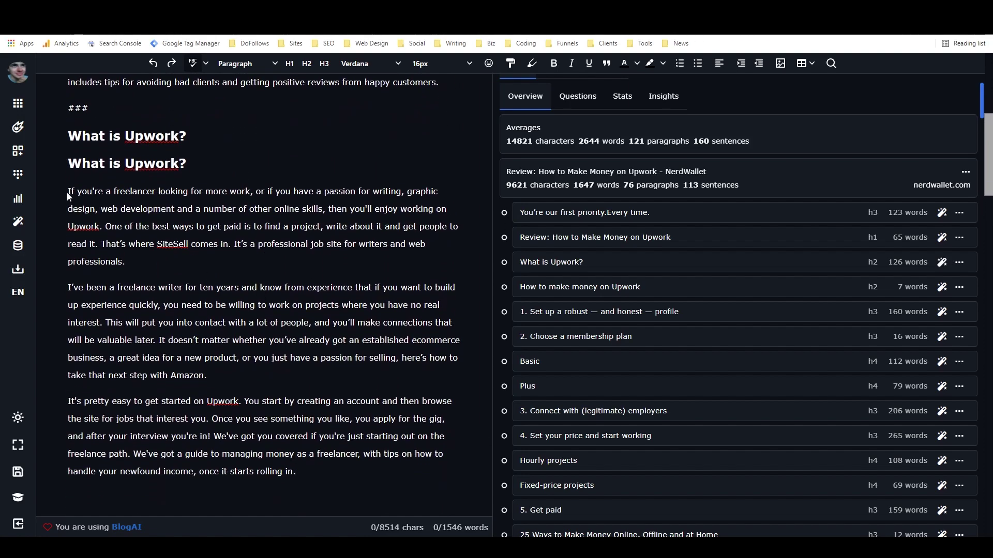
pyautogui.moveTo(68, 194); pyautogui.dragTo(305, 482)
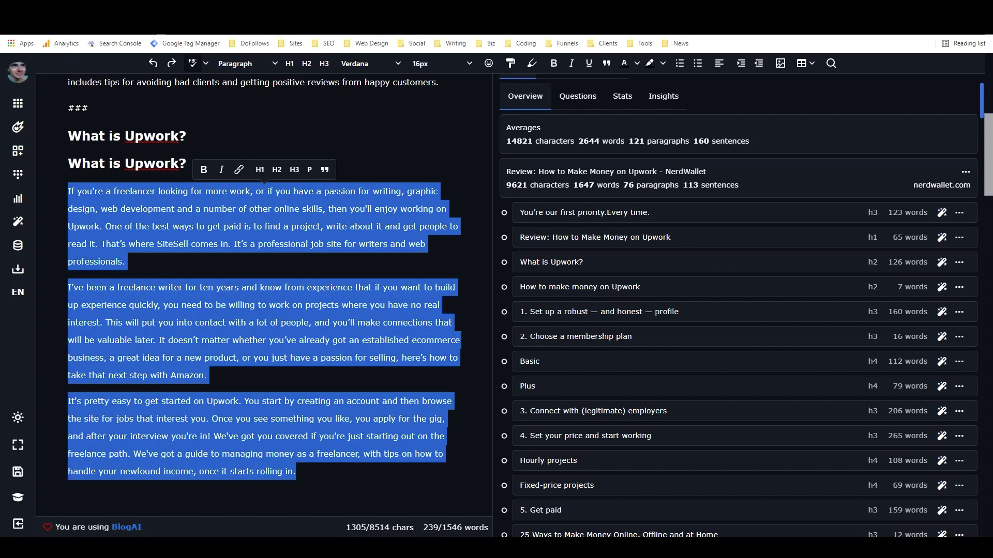
pyautogui.click(153, 228)
# Delete the generated paragraphs, the duplicate 'What is Upwork?' heading and the ### markers
pyautogui.scroll(-3, 259, 289)
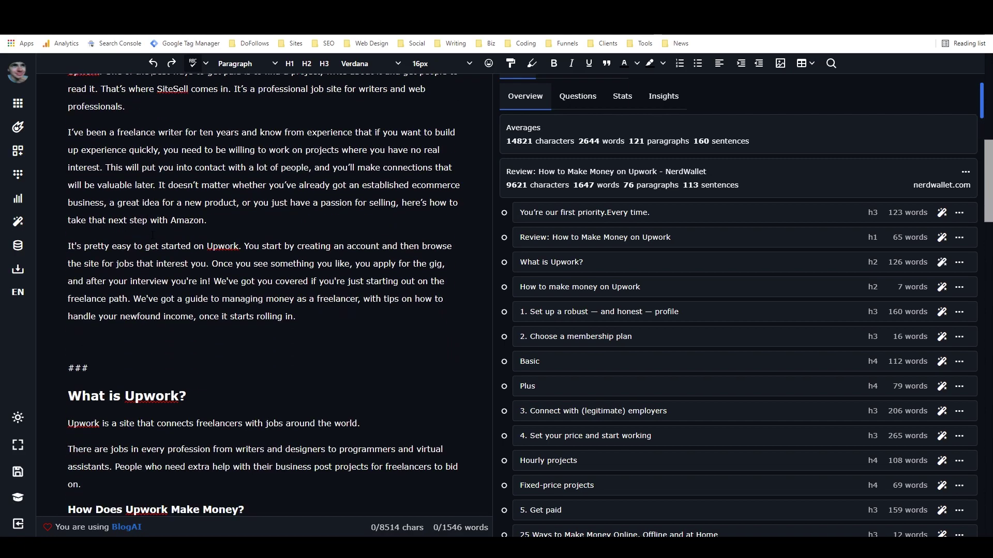
pyautogui.scroll(2, 258, 289)
pyautogui.moveTo(87, 471); pyautogui.dragTo(65, 109)
pyautogui.press('BackSpace')
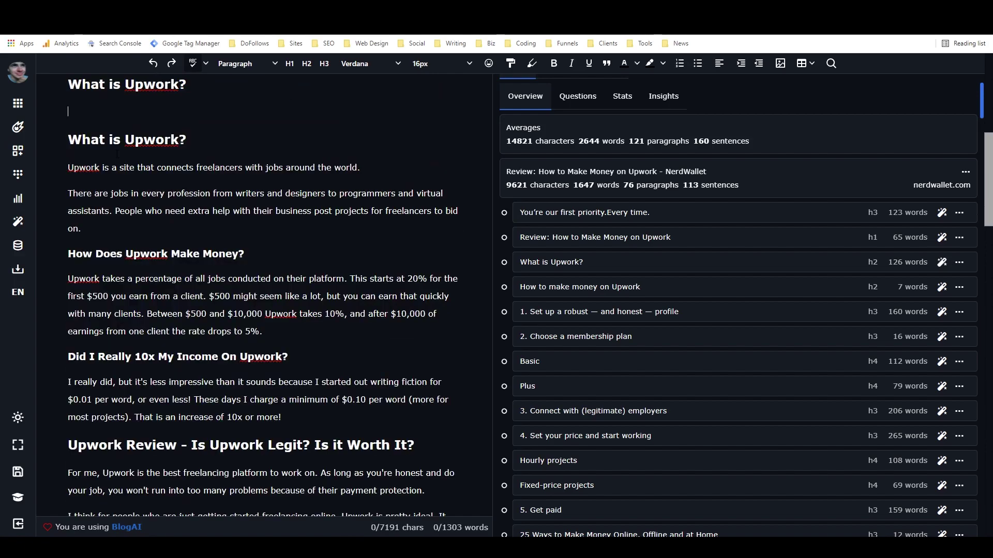
pyautogui.scroll(2, 130, 161)
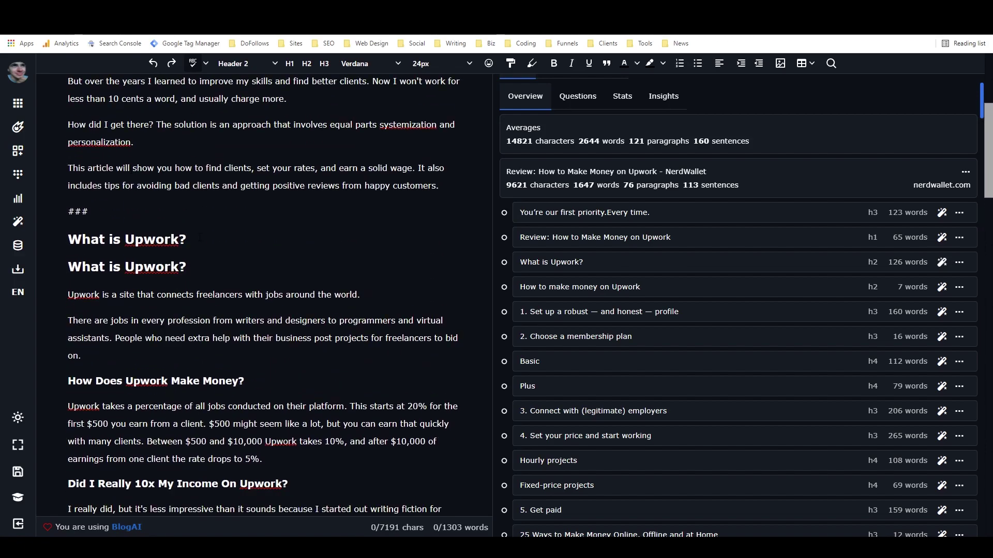
pyautogui.moveTo(186, 239); pyautogui.dragTo(68, 239)
pyautogui.press('BackSpace')
pyautogui.press('BackSpace')
pyautogui.hotkey('shift', 'Home')
pyautogui.press('BackSpace')
pyautogui.press('BackSpace')
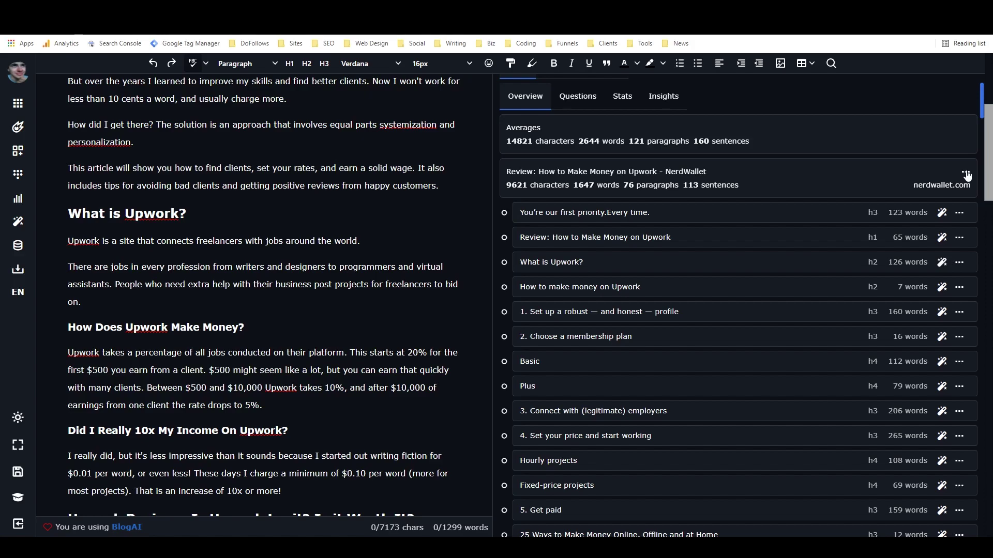
pyautogui.click(960, 214)
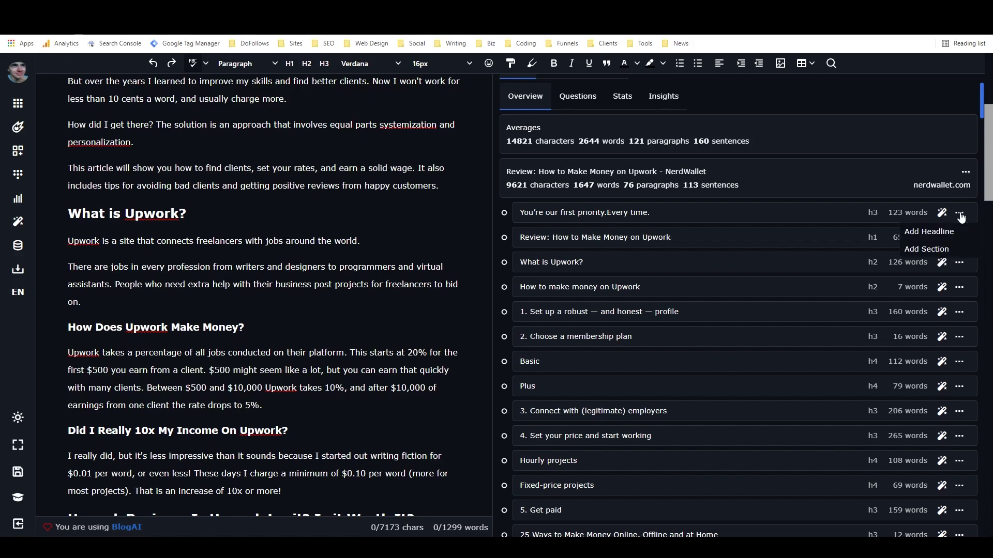
pyautogui.click(965, 174)
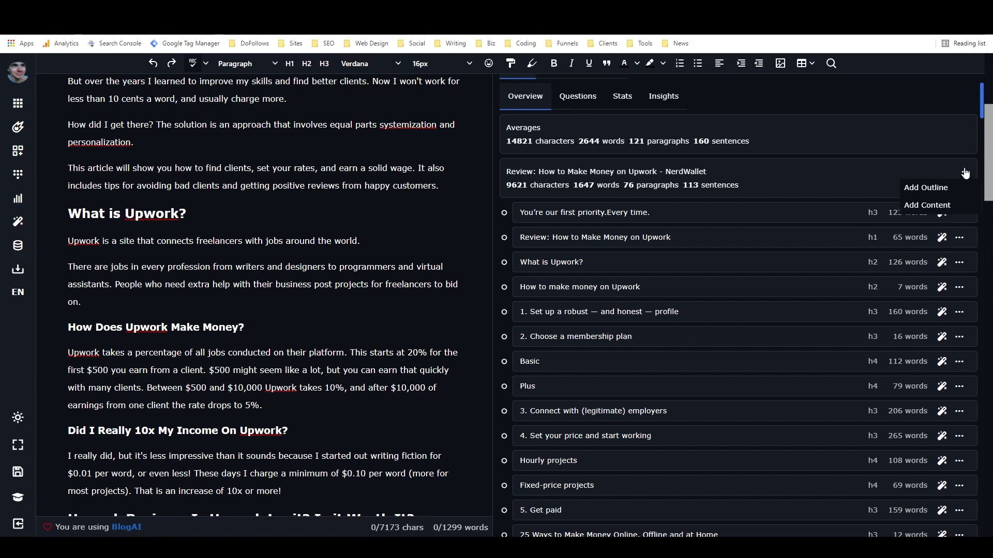
pyautogui.click(965, 174)
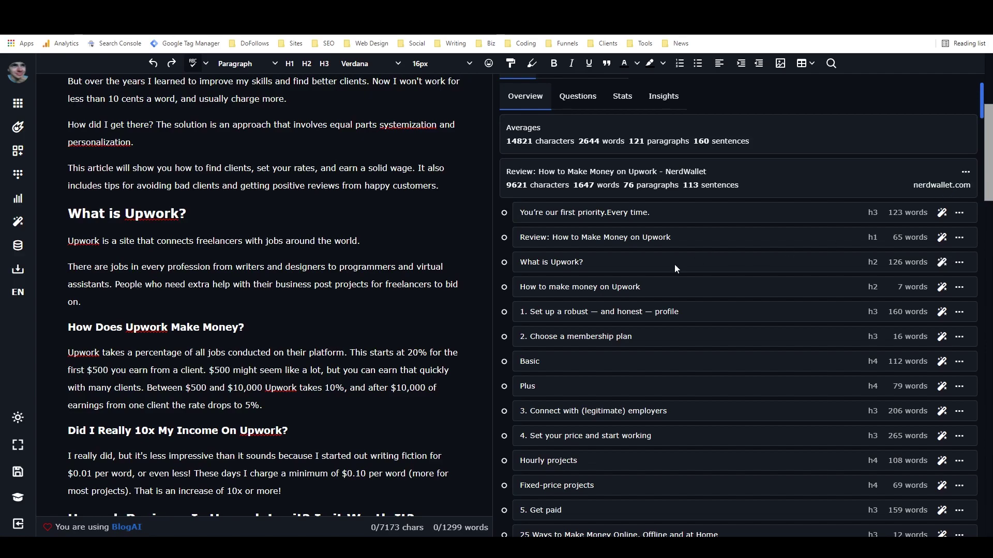
pyautogui.click(561, 264)
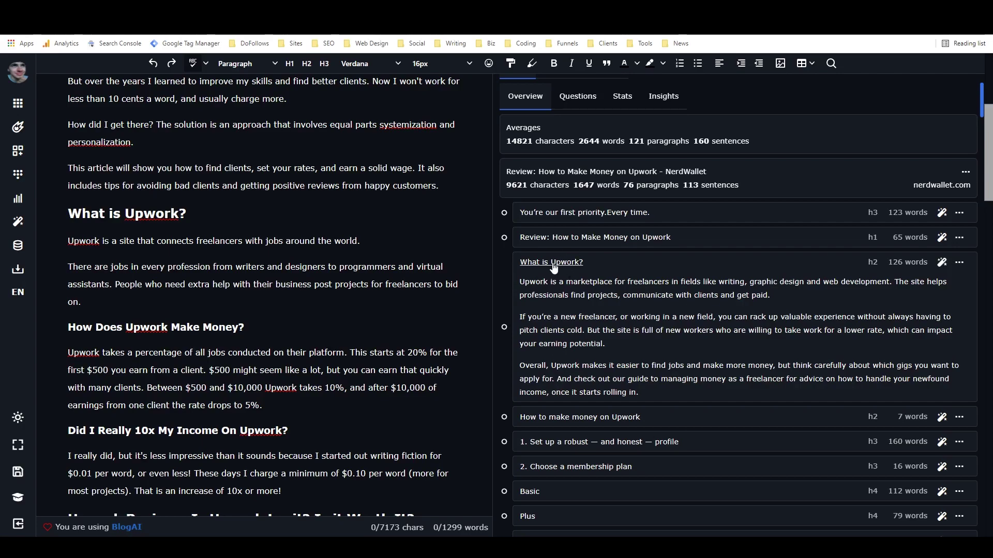
pyautogui.click(552, 263)
pyautogui.scroll(-3, 608, 255)
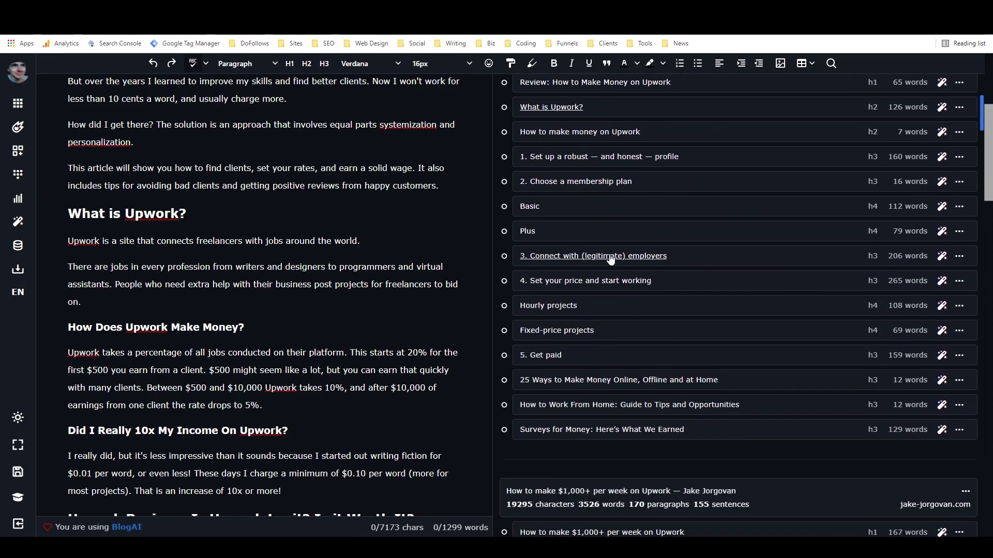
pyautogui.scroll(5, 610, 260)
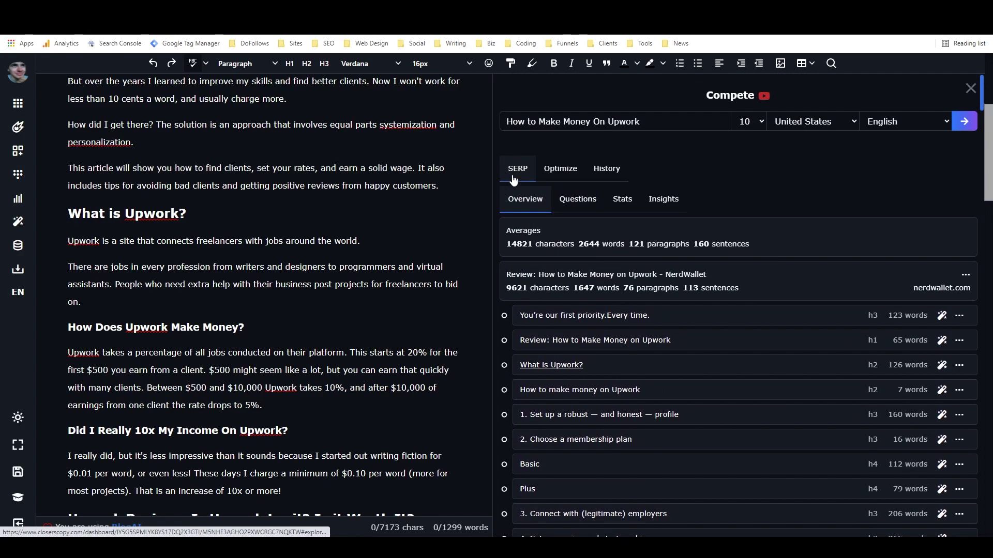
pyautogui.scroll(-8, 588, 191)
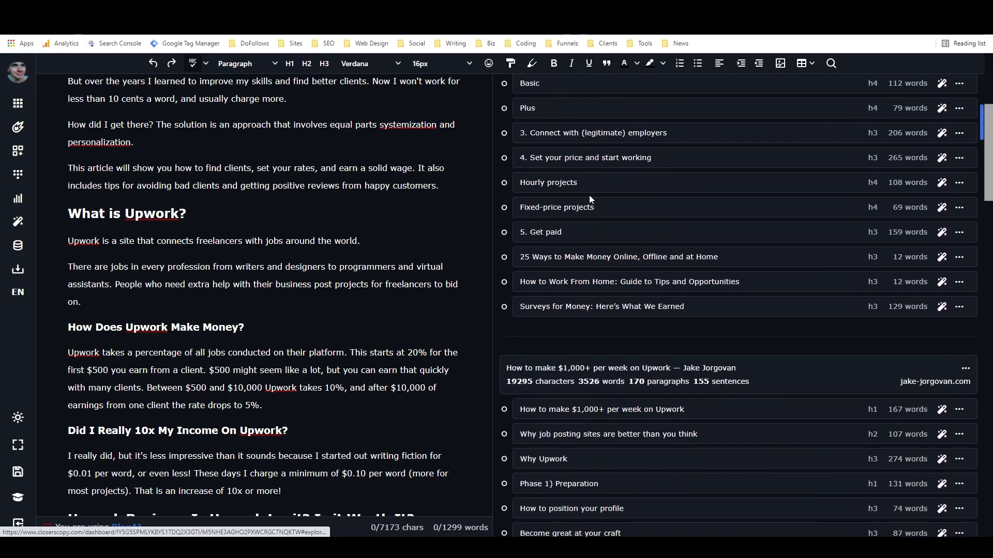
pyautogui.scroll(-1, 590, 196)
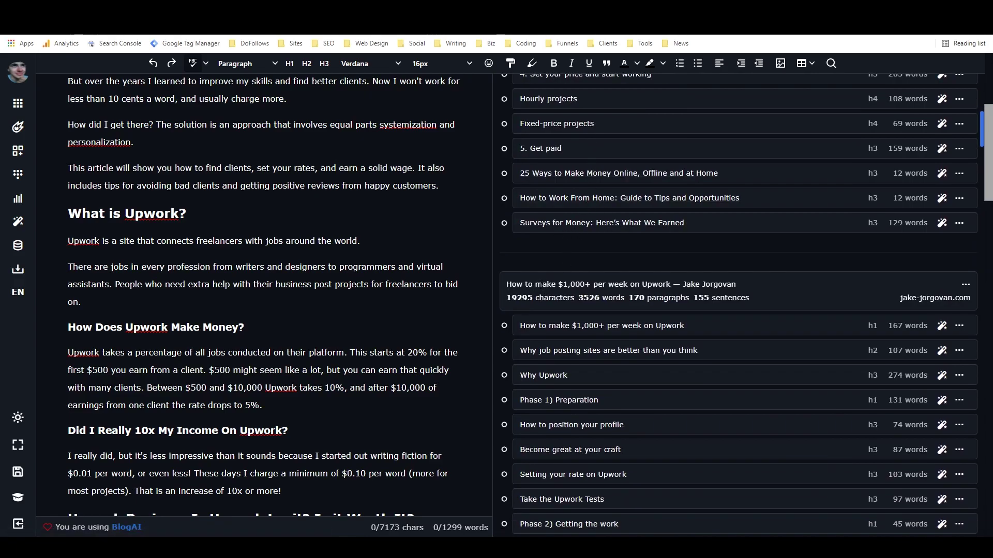
pyautogui.scroll(-7, 532, 290)
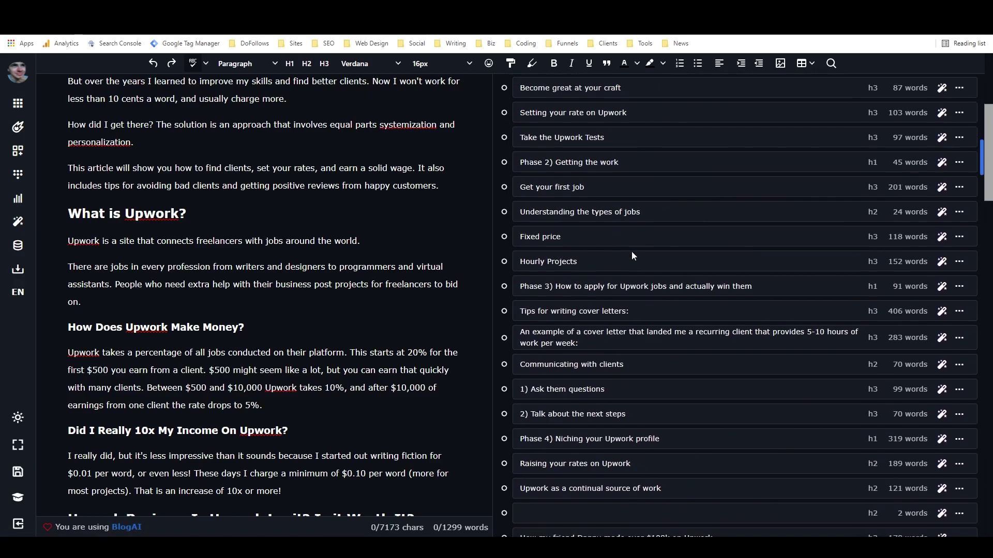
pyautogui.scroll(-8, 631, 251)
pyautogui.scroll(9, 631, 258)
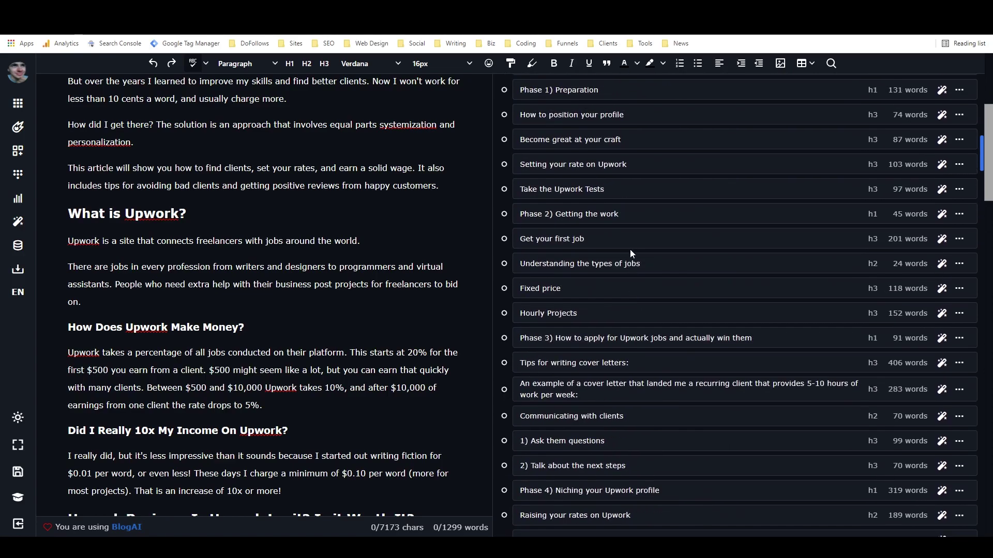
pyautogui.scroll(10, 629, 249)
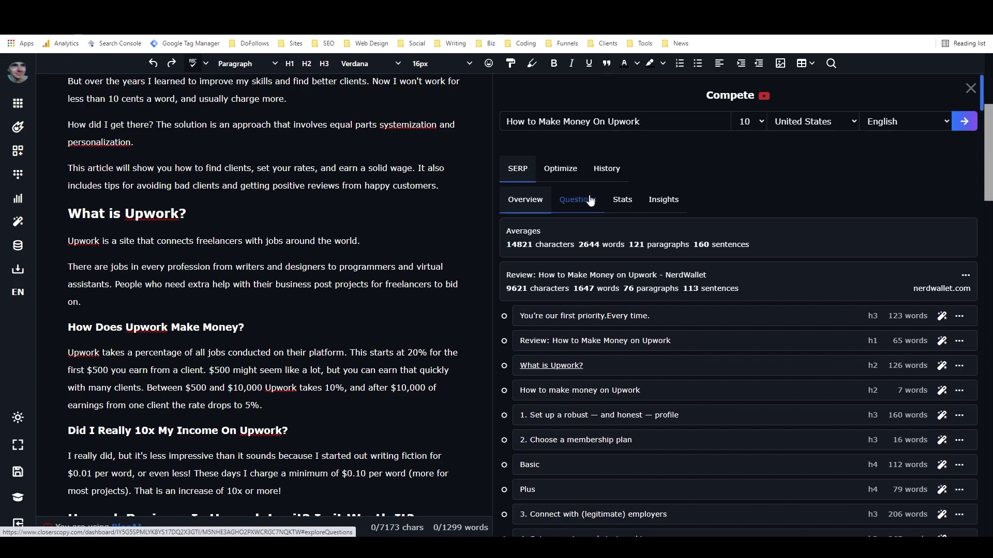
# List competitor questions and generate a 'What is Upwork?' answer on a new line after 'customers.'
pyautogui.click(572, 203)
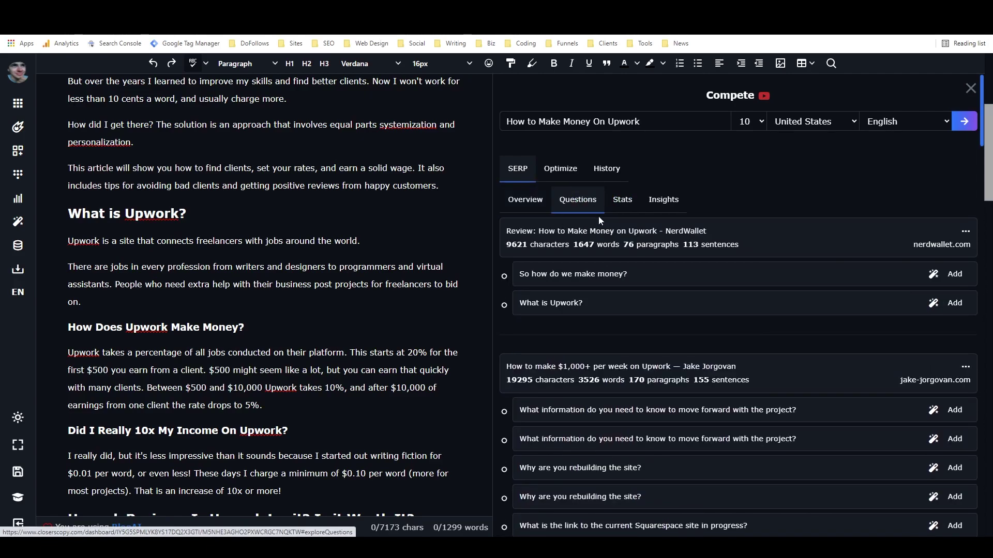
pyautogui.click(527, 201)
pyautogui.click(579, 202)
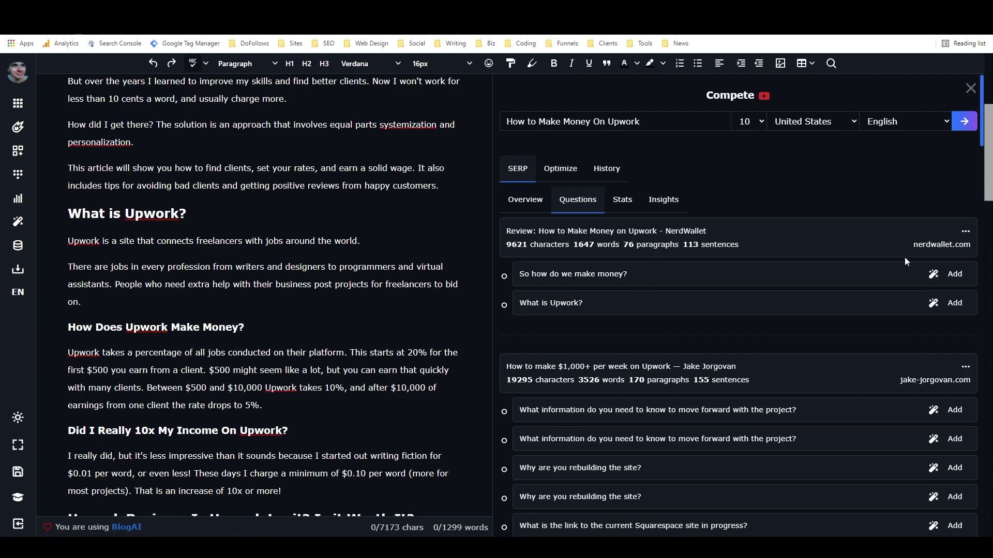
pyautogui.click(933, 276)
pyautogui.click(448, 185)
pyautogui.press('Return')
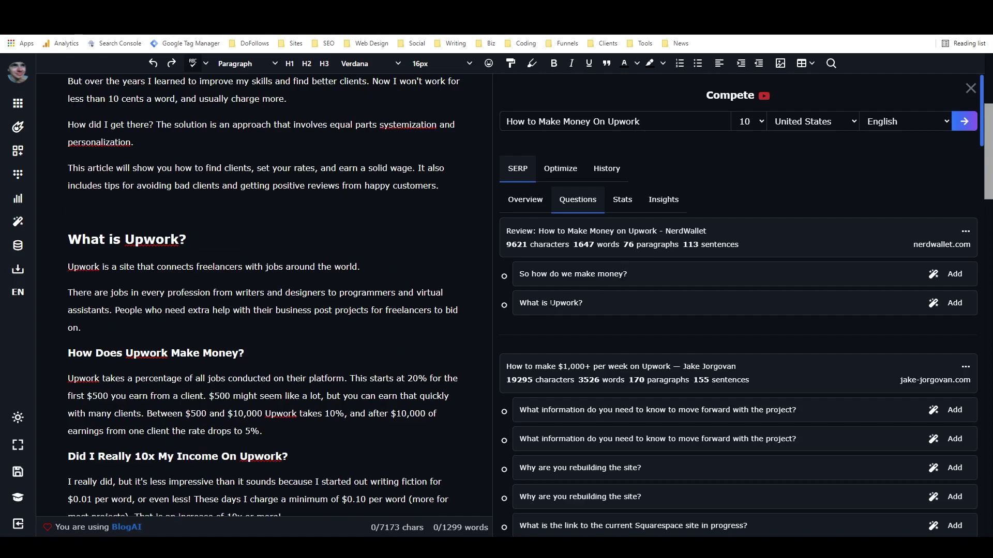
pyautogui.click(933, 303)
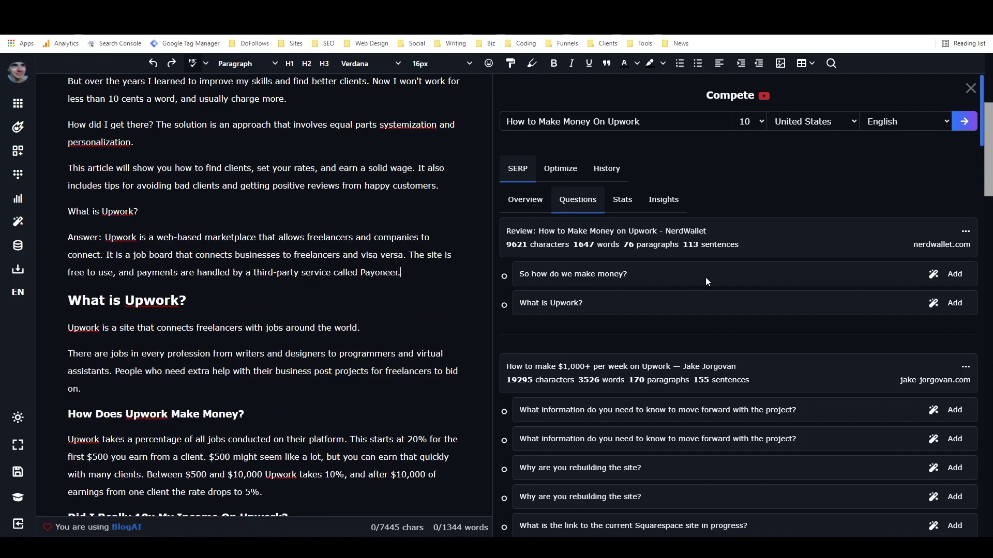
# Delete the 'This article will show you…' paragraph through the inserted 'What is Upwork?' answer
pyautogui.scroll(3, 277, 254)
pyautogui.scroll(-2, 277, 253)
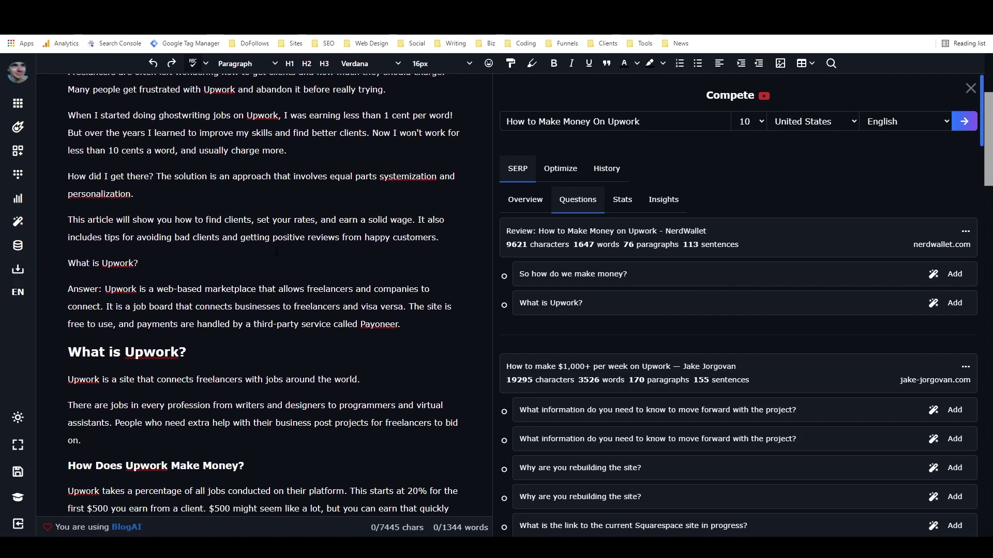
pyautogui.scroll(2, 278, 257)
pyautogui.scroll(1, 277, 257)
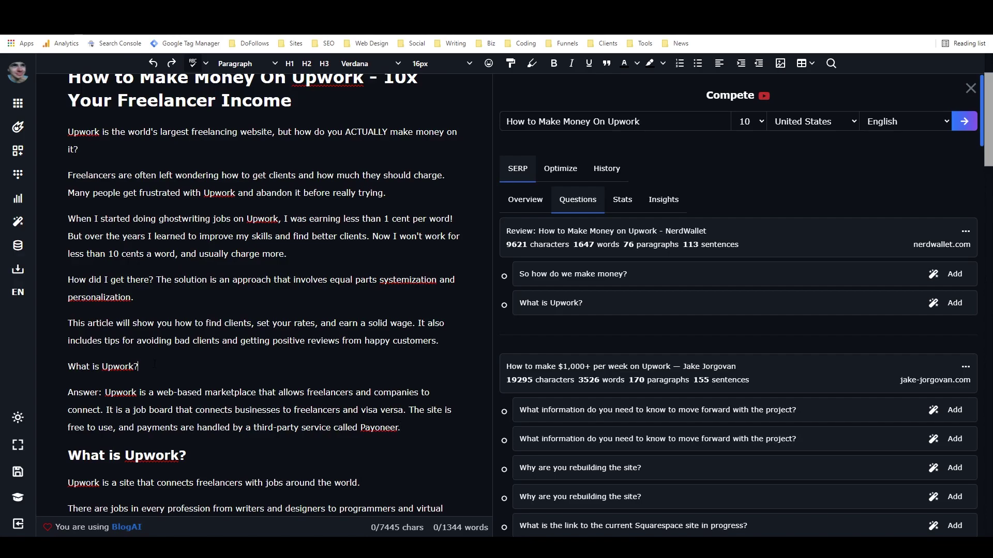
pyautogui.moveTo(155, 364); pyautogui.dragTo(67, 366)
pyautogui.click(168, 375)
pyautogui.doubleClick(95, 392)
pyautogui.click(139, 392)
pyautogui.moveTo(414, 426); pyautogui.dragTo(46, 314)
pyautogui.press('BackSpace')
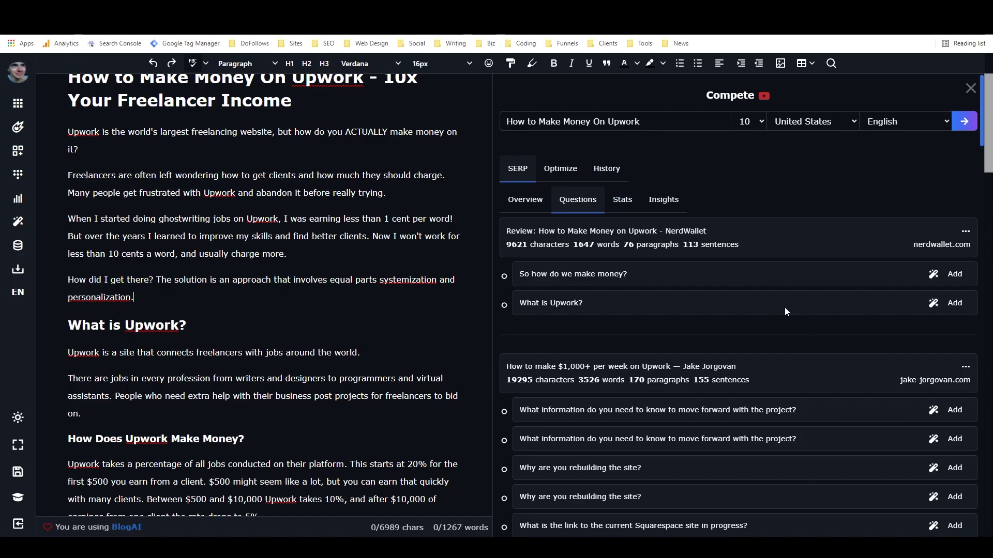
pyautogui.scroll(-15, 692, 269)
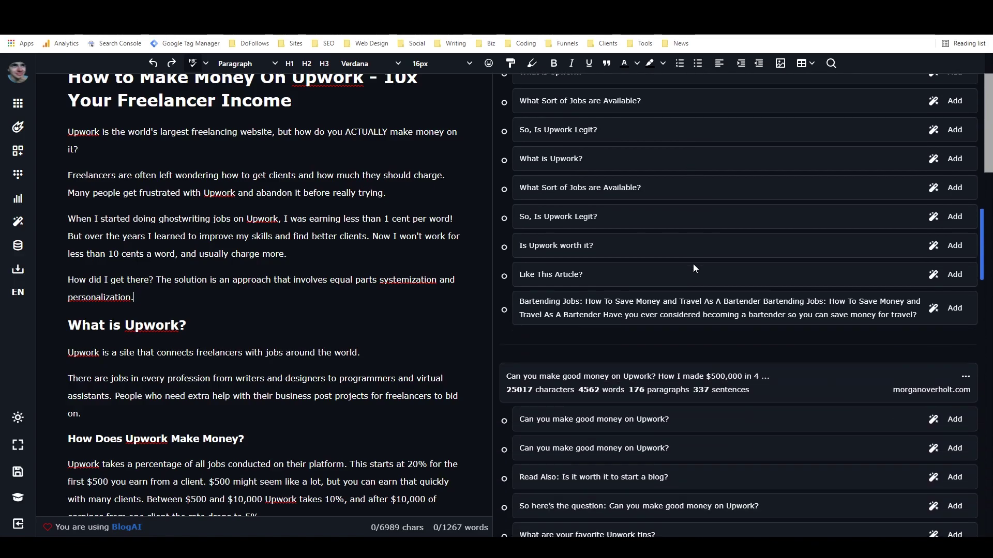
pyautogui.scroll(15, 692, 263)
pyautogui.scroll(2, 691, 274)
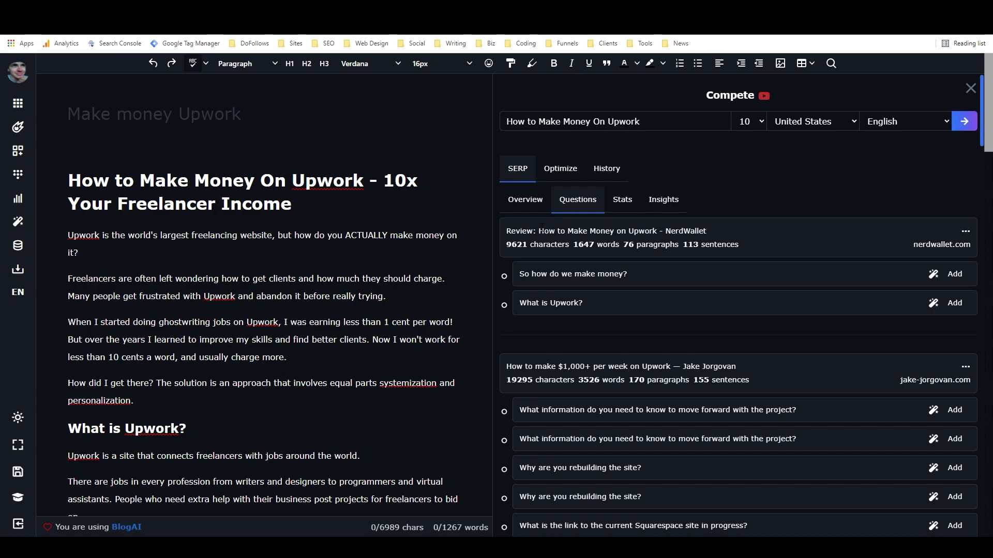
# View competitor statistics, then each page's character, word, paragraph and sentence insights
pyautogui.click(624, 203)
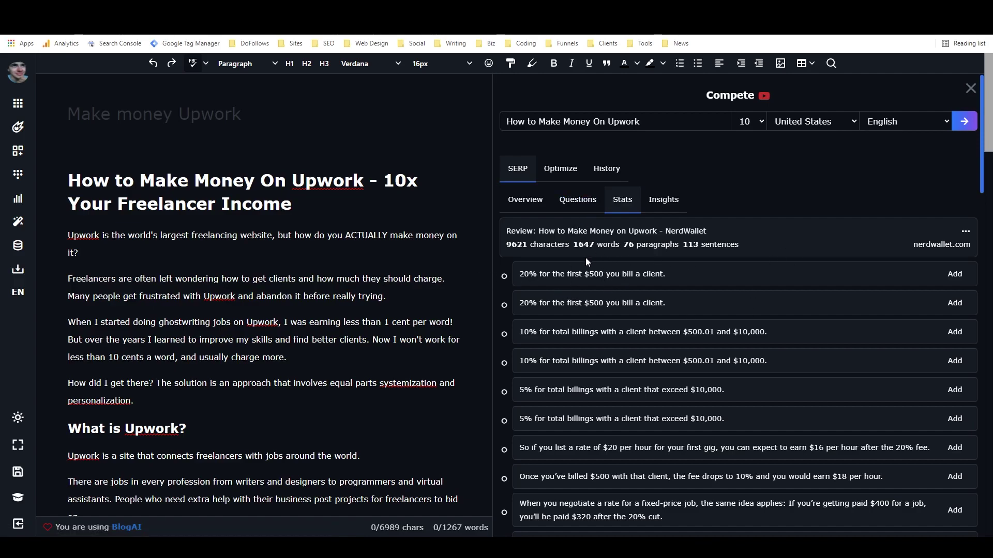
pyautogui.click(675, 202)
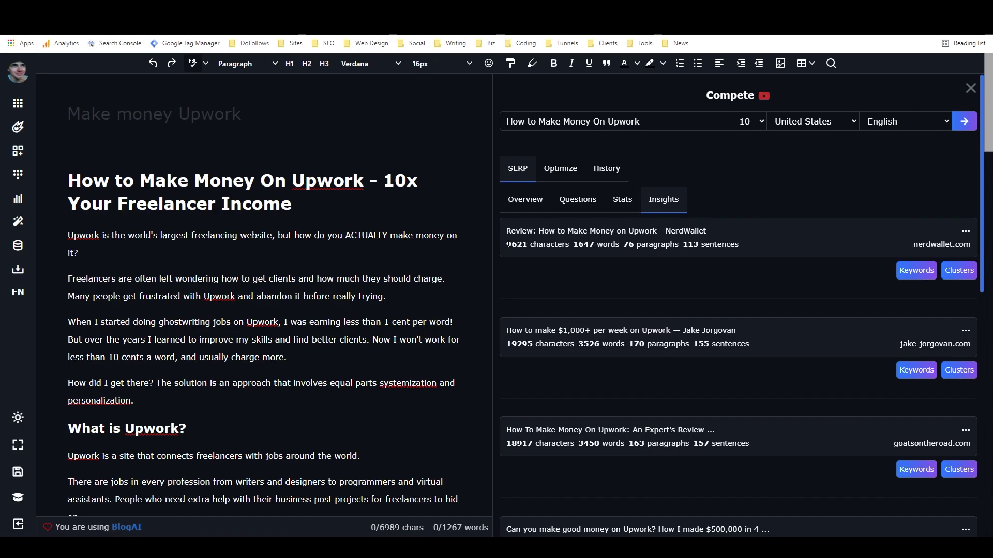
# List the NerdWallet review's keywords and check coverage and occurrence figures for work, upwork and client
pyautogui.moveTo(506, 244); pyautogui.dragTo(539, 244)
pyautogui.click(546, 243)
pyautogui.click(917, 275)
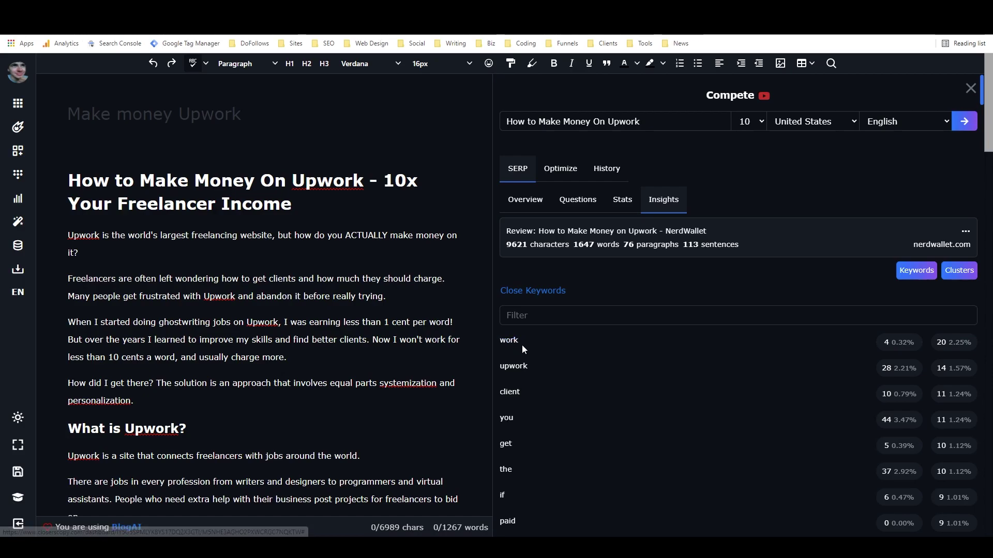
pyautogui.moveTo(916, 347)
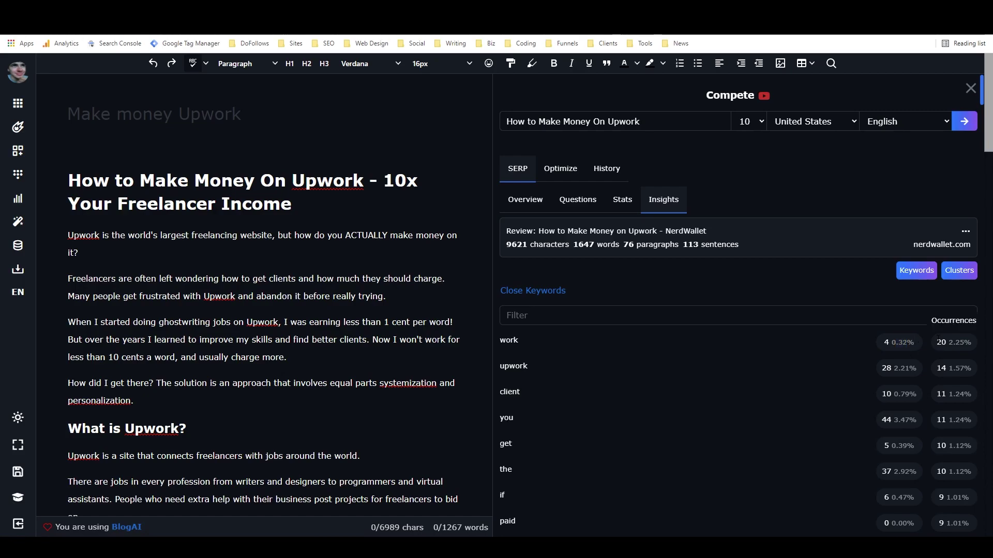
pyautogui.moveTo(898, 342); pyautogui.dragTo(907, 342)
pyautogui.click(907, 343)
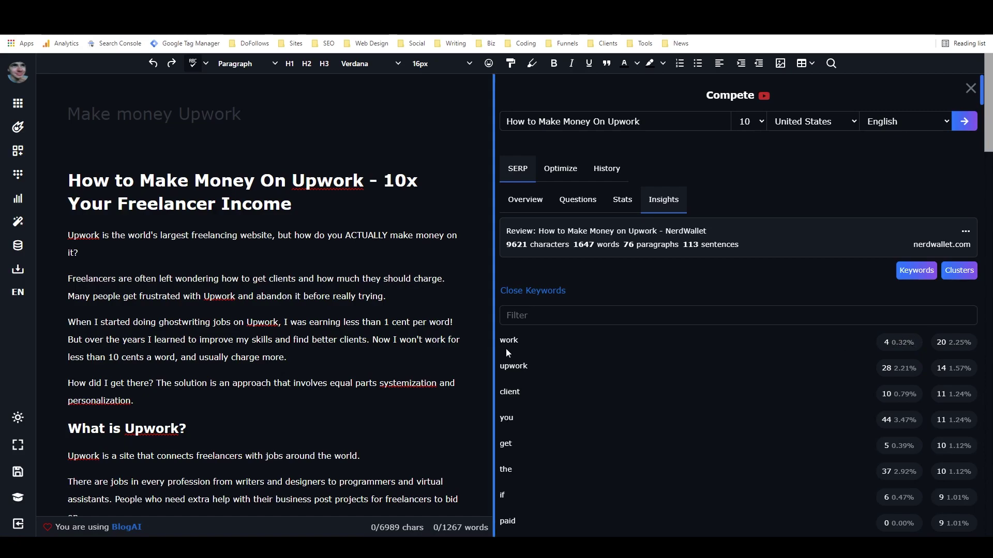
pyautogui.moveTo(951, 341)
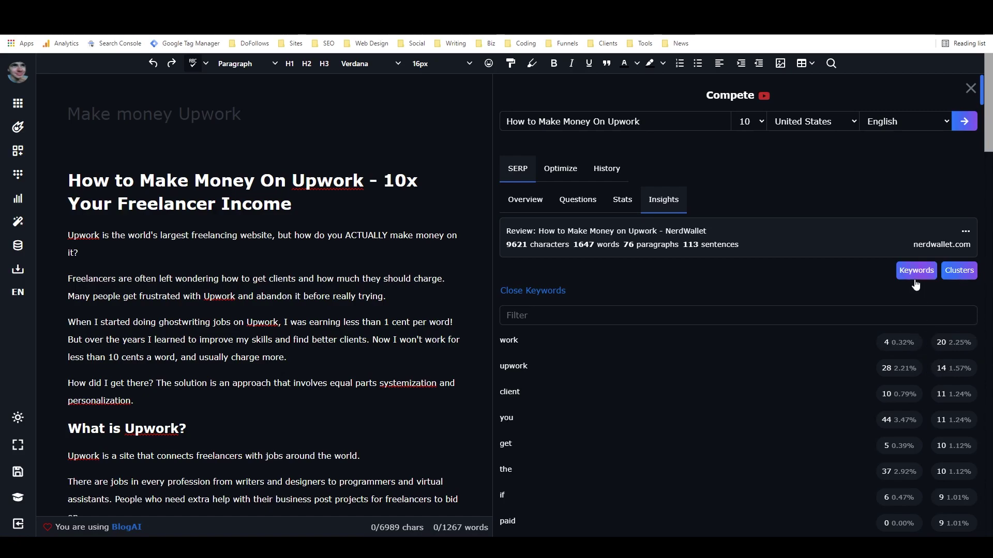
# Show the NerdWallet review's keyword clusters, then insert and remove the 'our partners' phrase in the draft
pyautogui.click(954, 271)
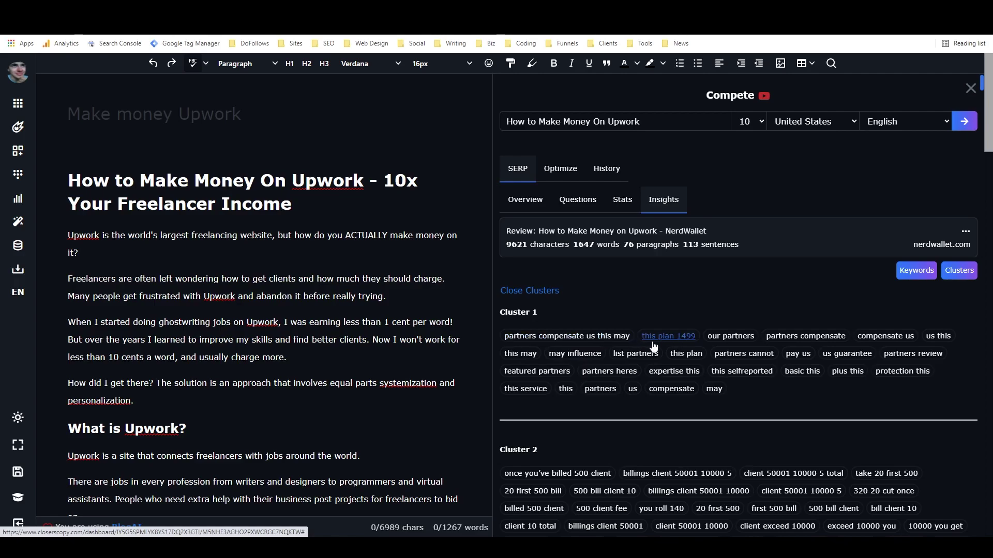
pyautogui.click(737, 337)
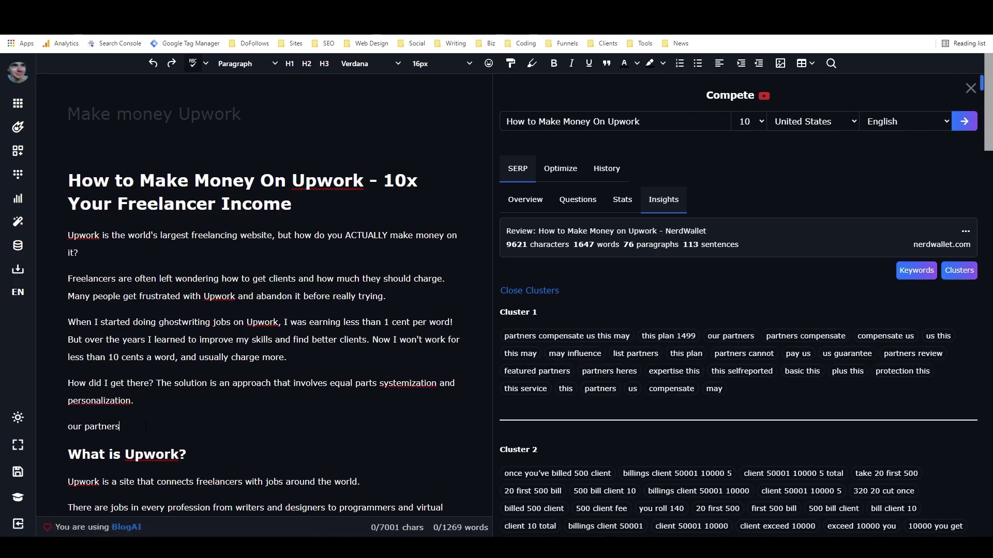
pyautogui.moveTo(146, 427); pyautogui.dragTo(63, 427)
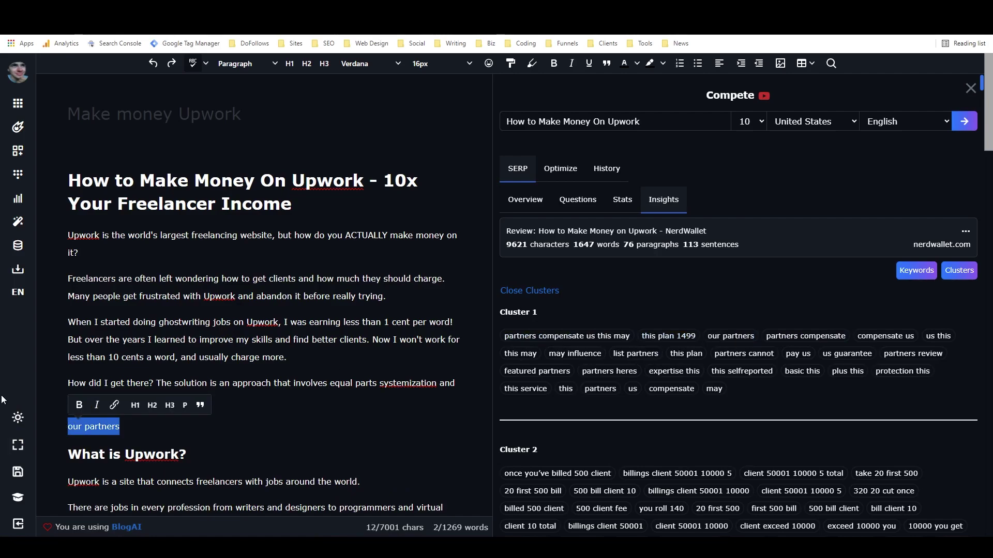
pyautogui.press('BackSpace')
pyautogui.press('BackSpace')
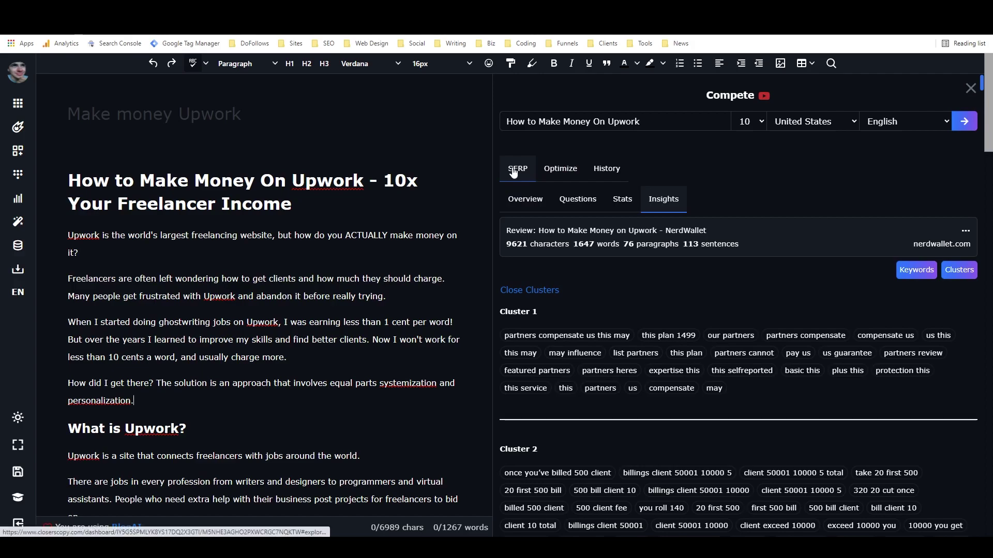
pyautogui.click(545, 171)
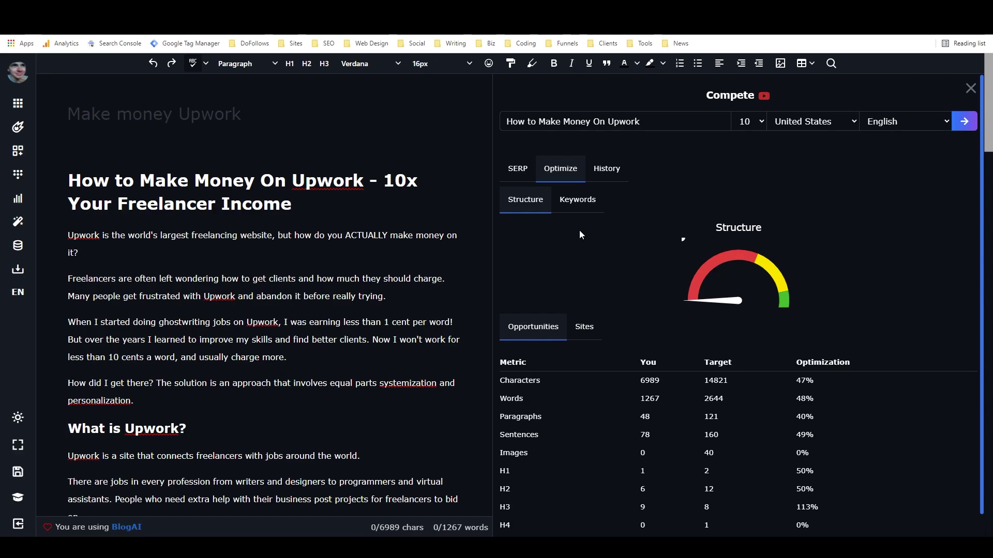
pyautogui.click(521, 169)
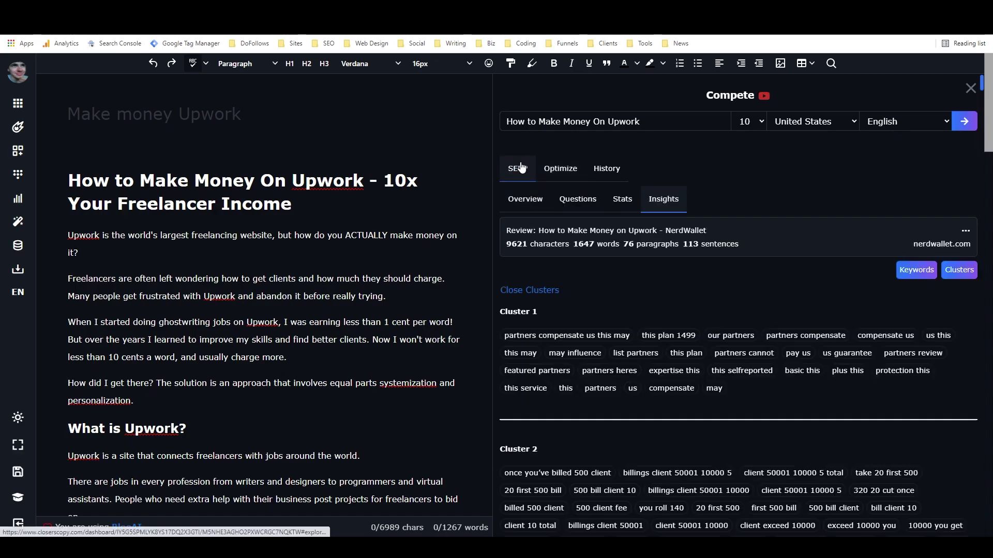
pyautogui.click(561, 169)
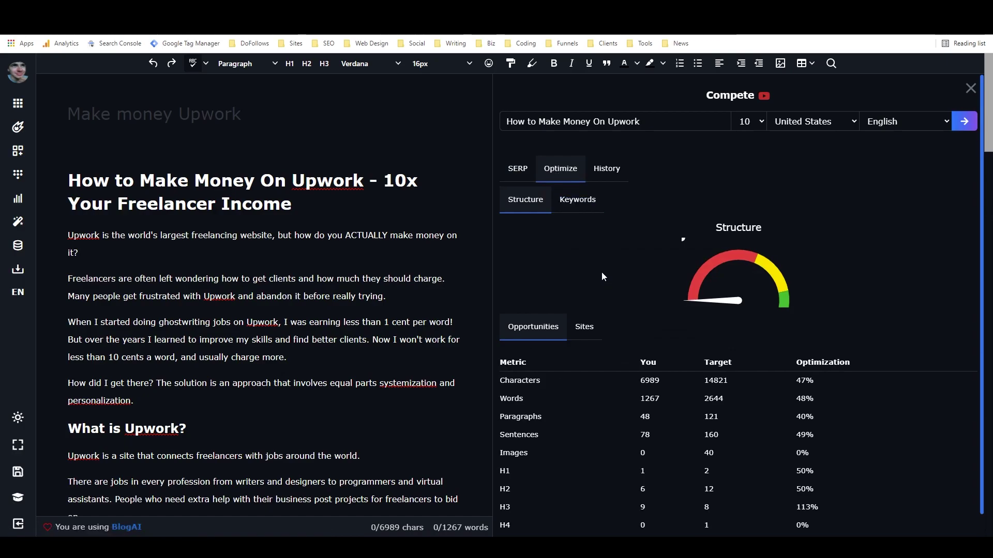
pyautogui.click(567, 170)
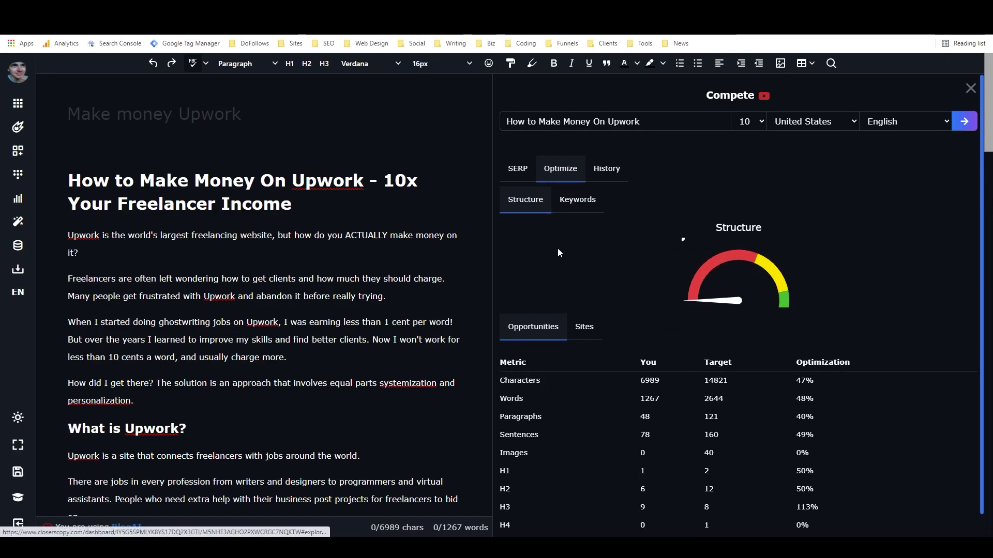
pyautogui.click(581, 204)
pyautogui.click(565, 166)
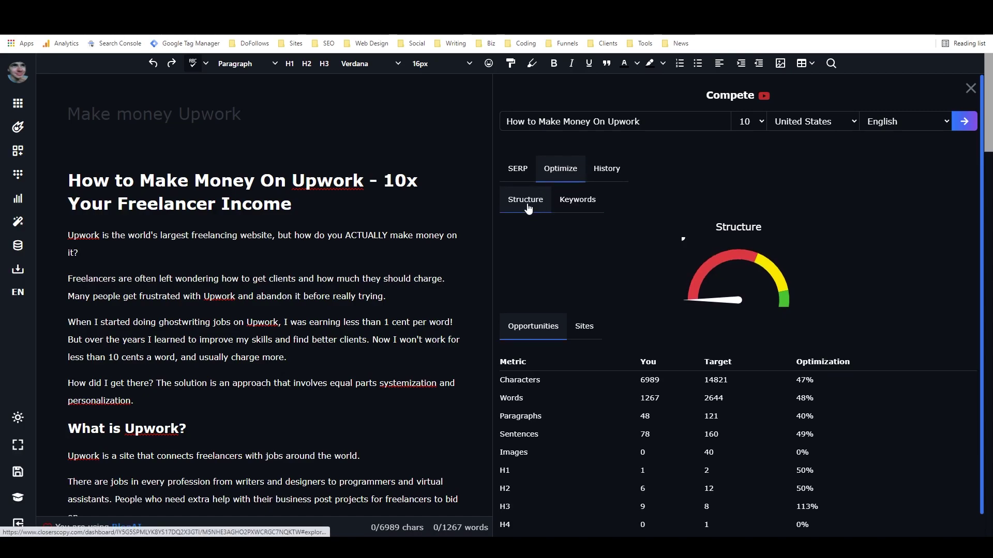
pyautogui.click(571, 206)
pyautogui.click(557, 203)
pyautogui.click(523, 213)
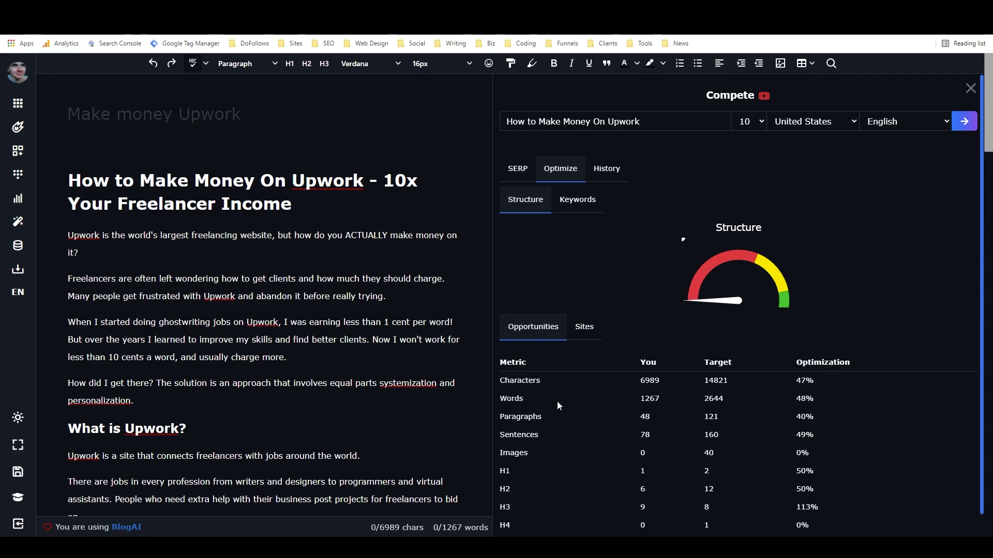
pyautogui.click(562, 210)
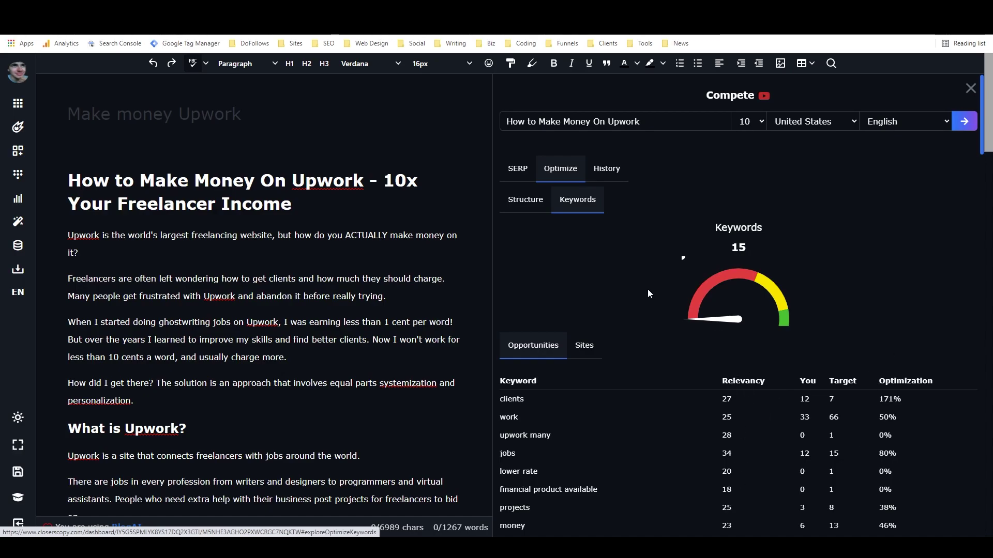
pyautogui.click(525, 200)
pyautogui.scroll(-2, 552, 292)
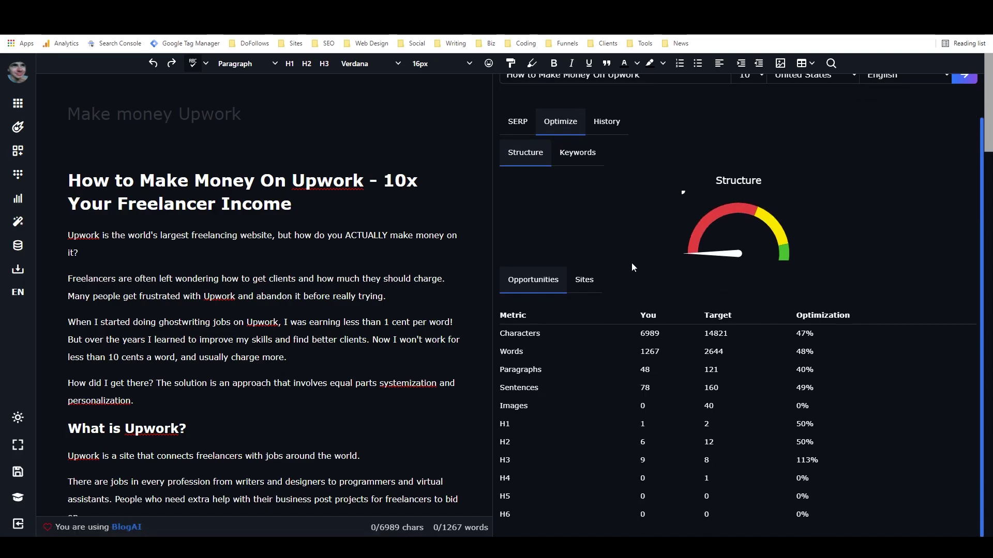
pyautogui.scroll(2, 556, 302)
pyautogui.scroll(-1, 594, 352)
pyautogui.scroll(1, 602, 333)
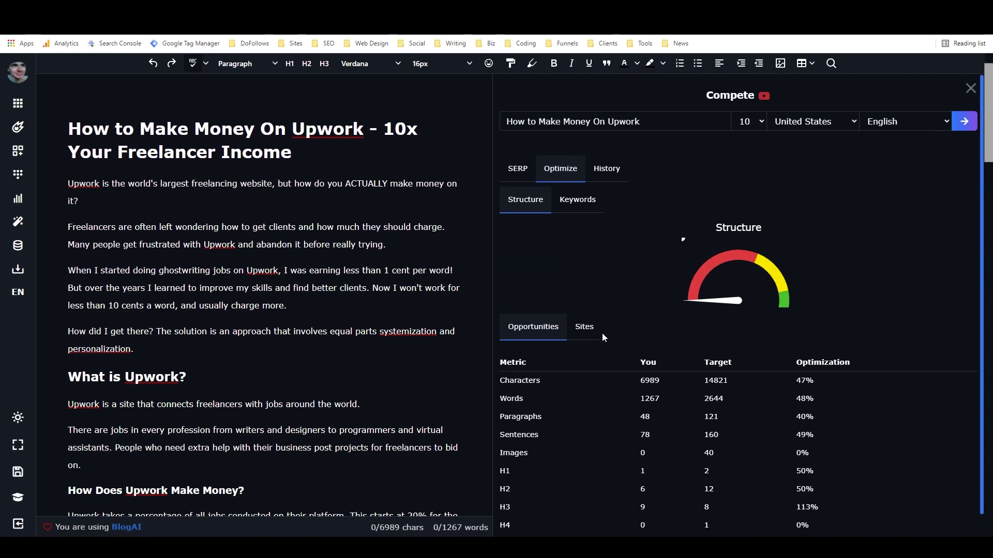
pyautogui.click(578, 204)
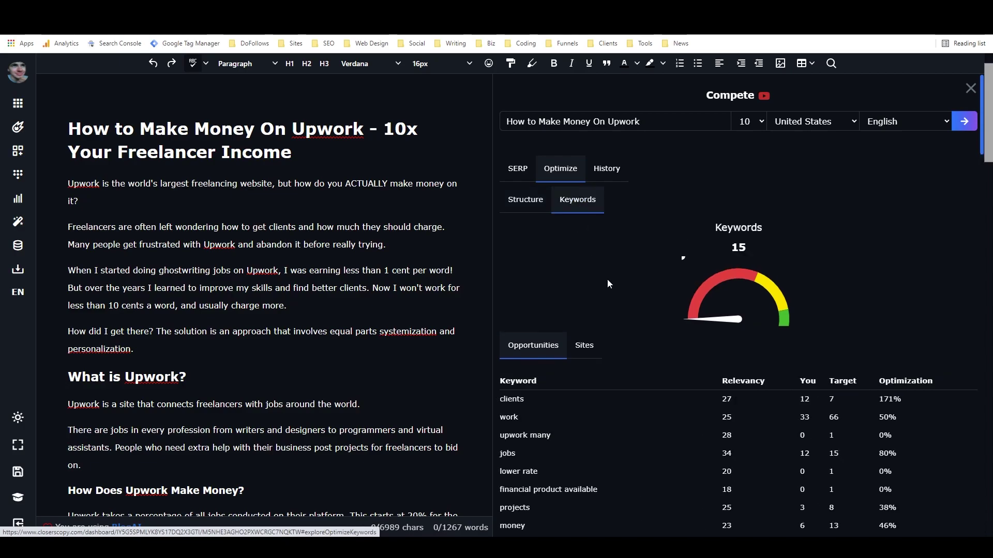
pyautogui.scroll(-1, 612, 314)
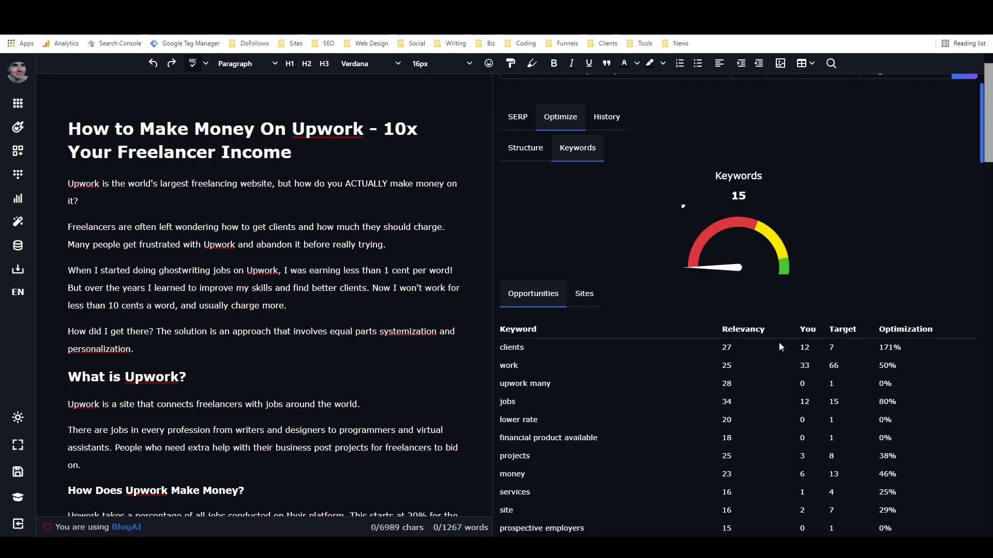
pyautogui.scroll(1, 648, 279)
pyautogui.scroll(-2, 648, 279)
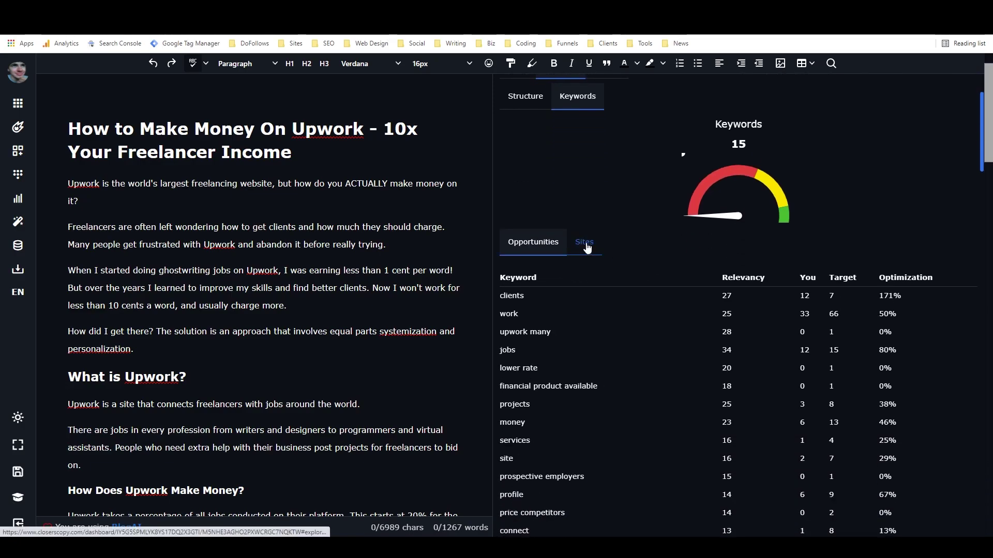
pyautogui.click(533, 99)
pyautogui.scroll(2, 538, 145)
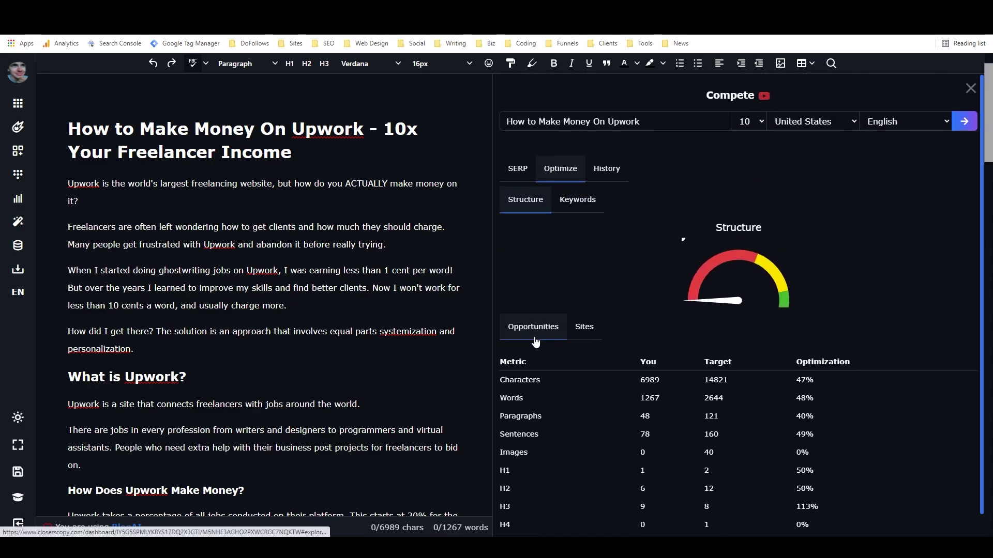
# Exclude upwork.com from the competitor sites so targets become 2800 words and 15538 characters
pyautogui.click(582, 329)
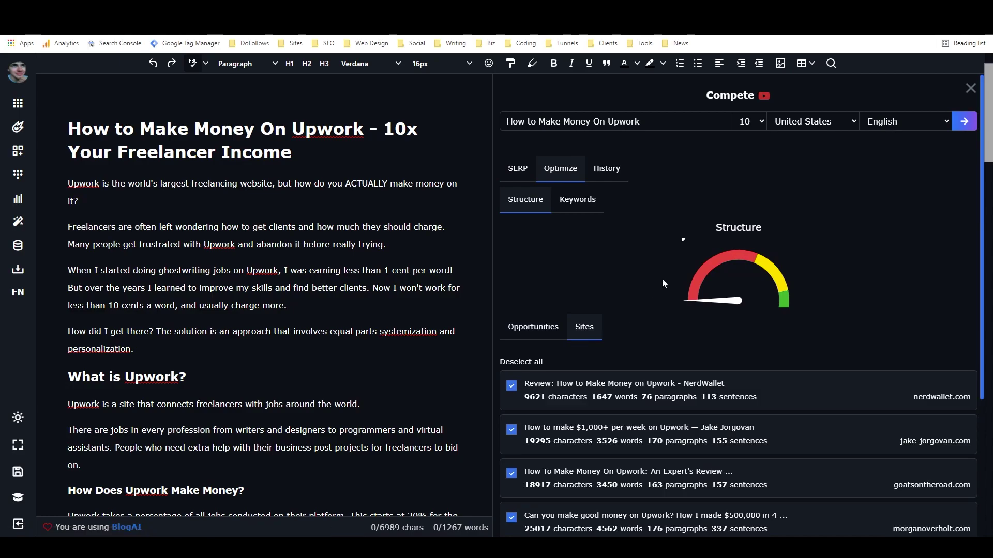
pyautogui.scroll(-2, 662, 278)
pyautogui.scroll(-2, 655, 266)
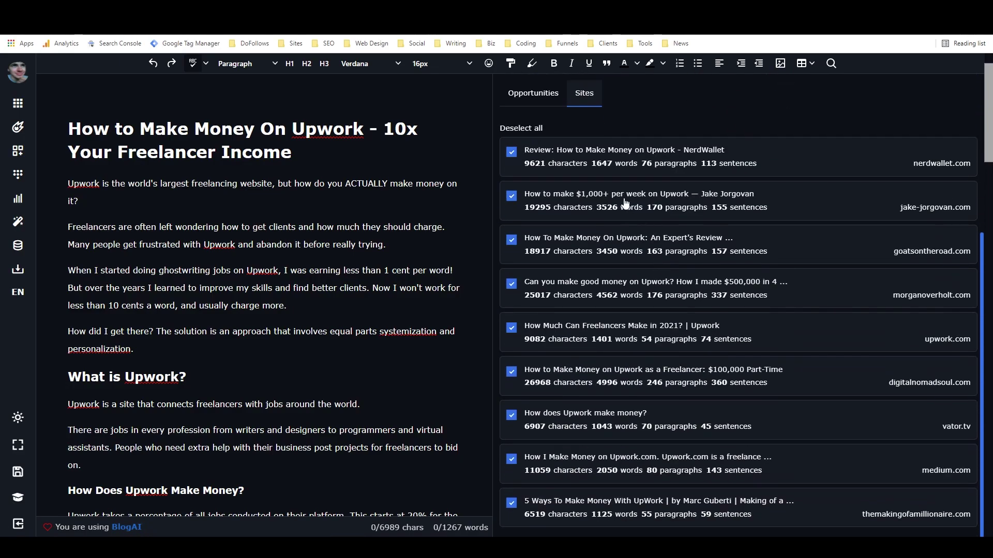
pyautogui.scroll(-4, 332, 262)
pyautogui.scroll(5, 333, 261)
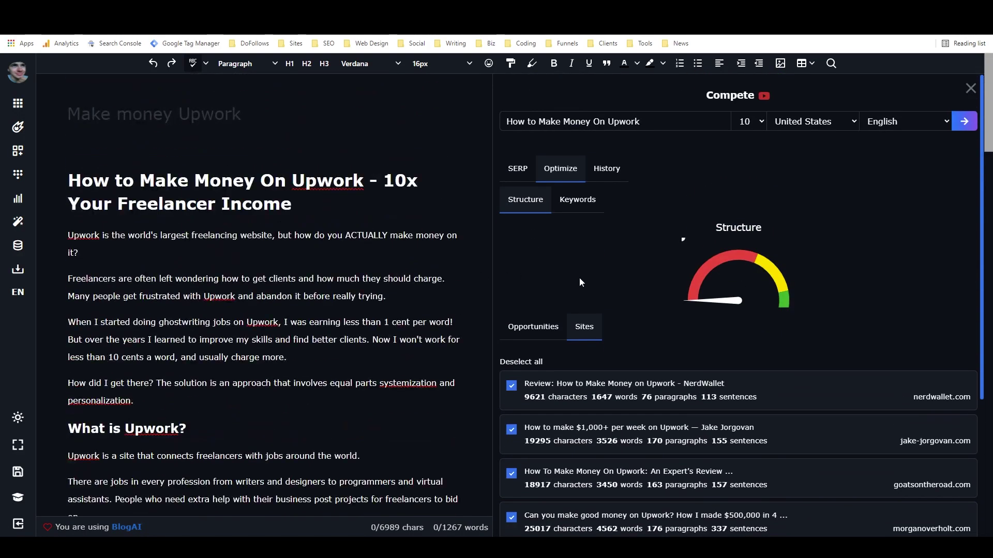
pyautogui.scroll(-2, 587, 284)
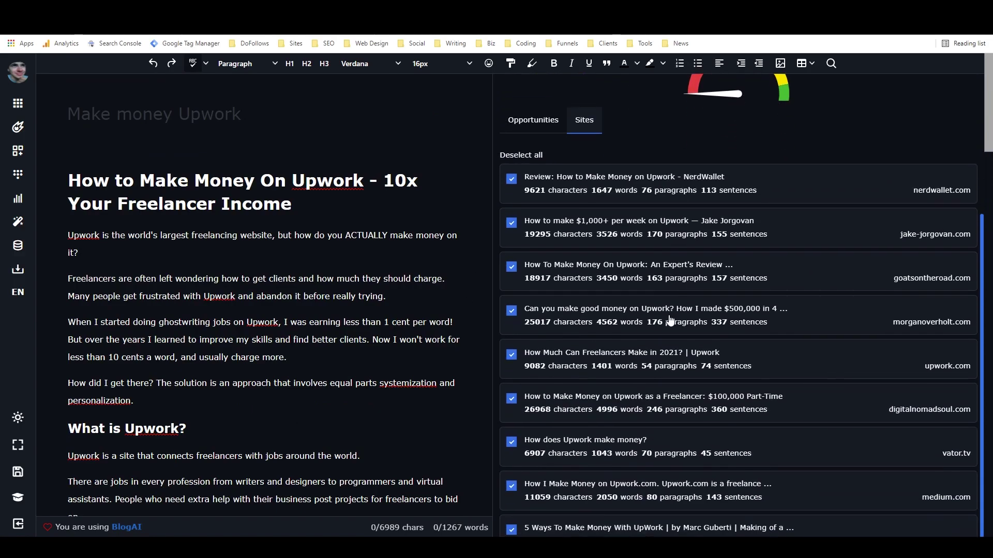
pyautogui.scroll(-1, 669, 320)
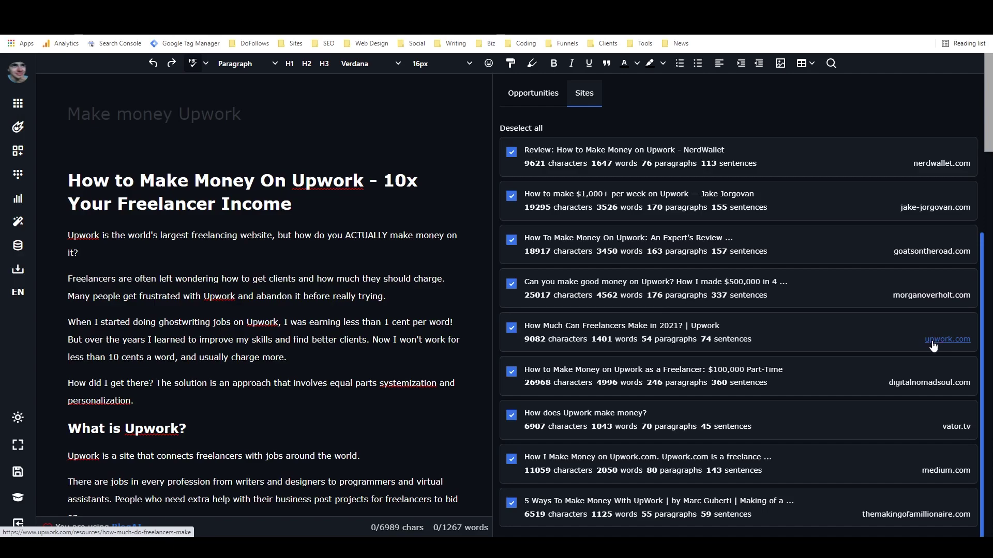
pyautogui.click(510, 329)
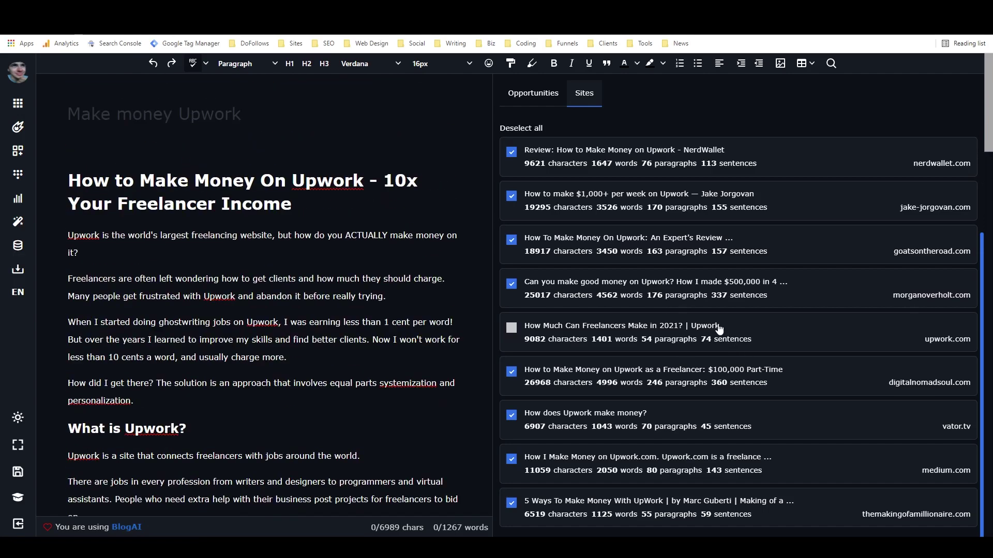
pyautogui.scroll(4, 696, 252)
pyautogui.scroll(-2, 666, 281)
pyautogui.click(526, 191)
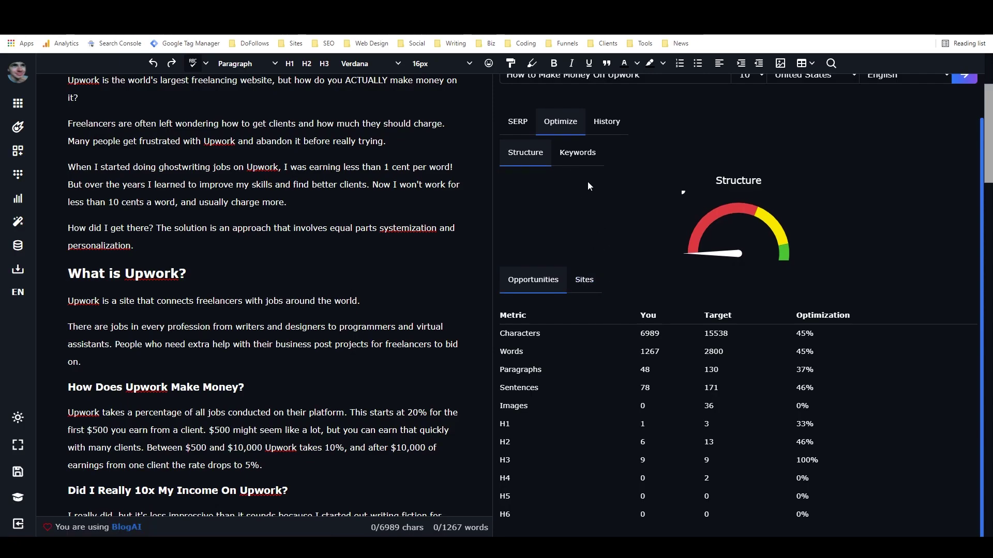
# Compare the saved query history with the optimization metrics in the Compete sidebar
pyautogui.scroll(-3, 600, 192)
pyautogui.scroll(1, 615, 202)
pyautogui.click(606, 169)
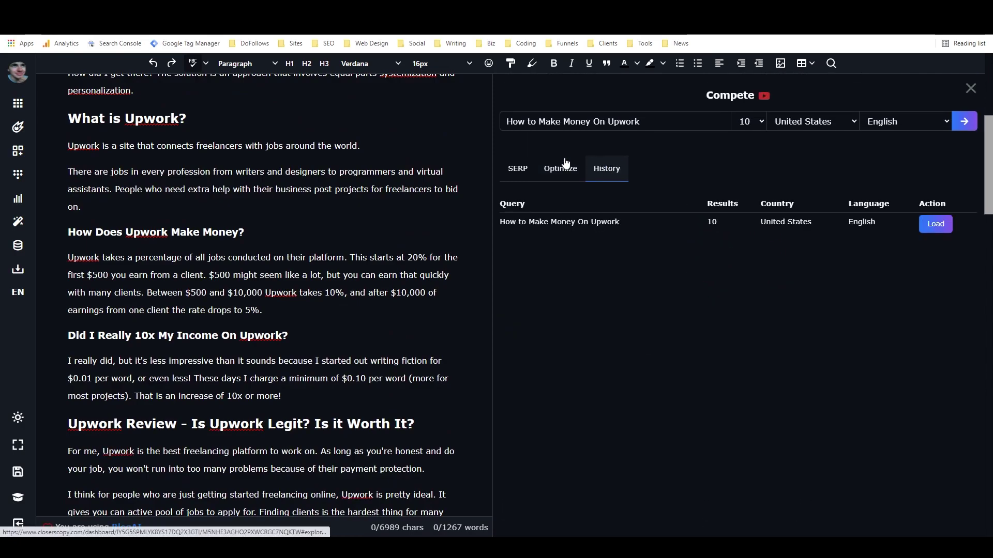
pyautogui.click(556, 176)
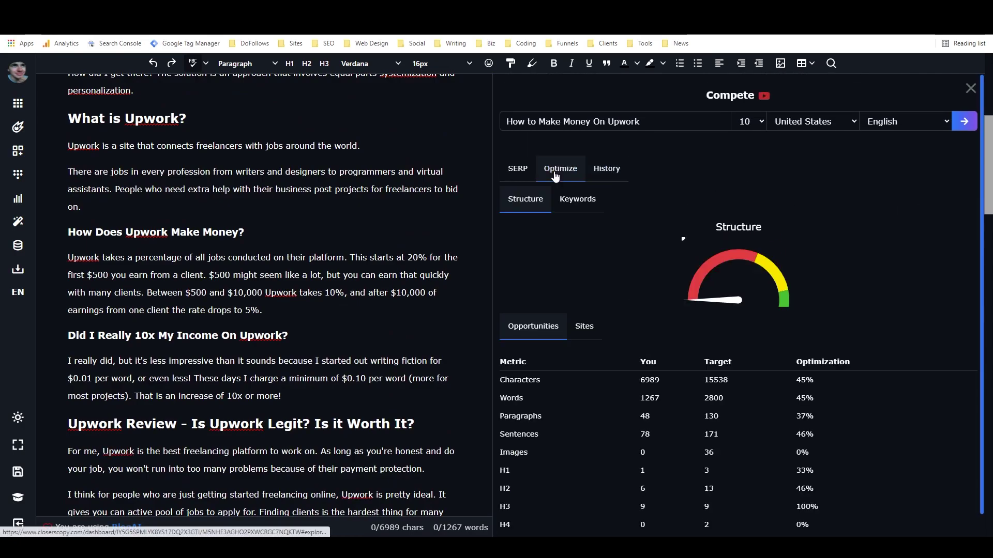
pyautogui.scroll(-1, 650, 258)
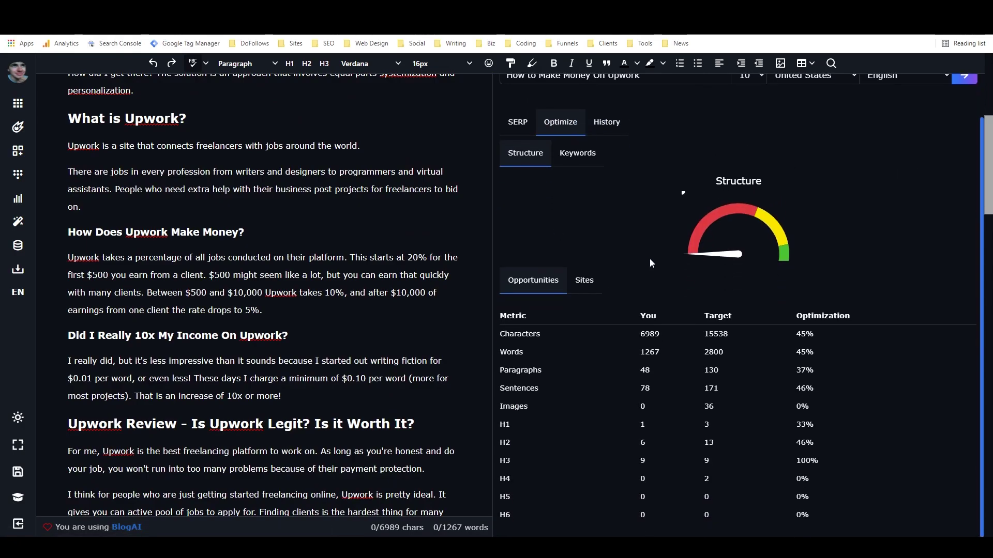
pyautogui.click(613, 130)
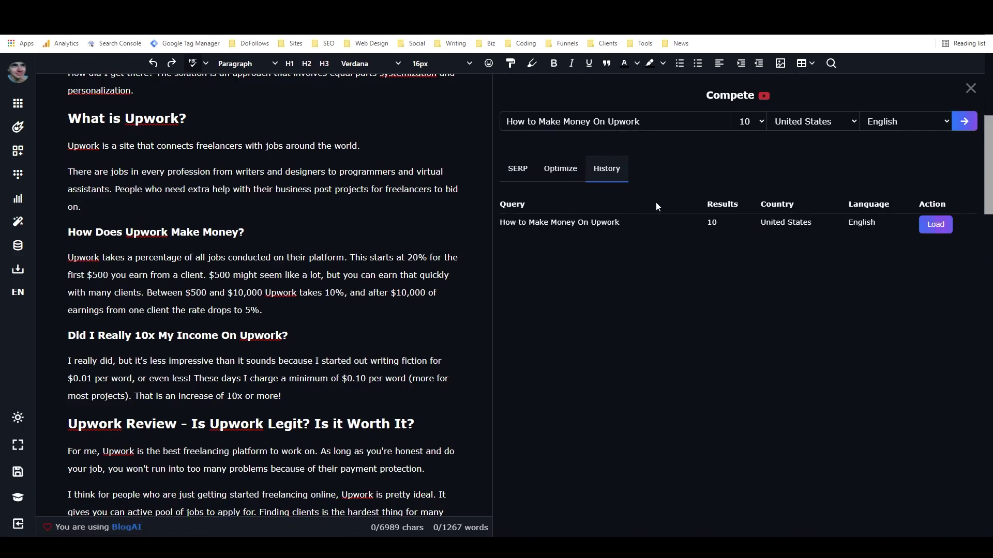
pyautogui.click(561, 169)
# View the SERP insights keyword clusters, then close the Compete sidebar
pyautogui.scroll(-3, 633, 259)
pyautogui.scroll(2, 555, 250)
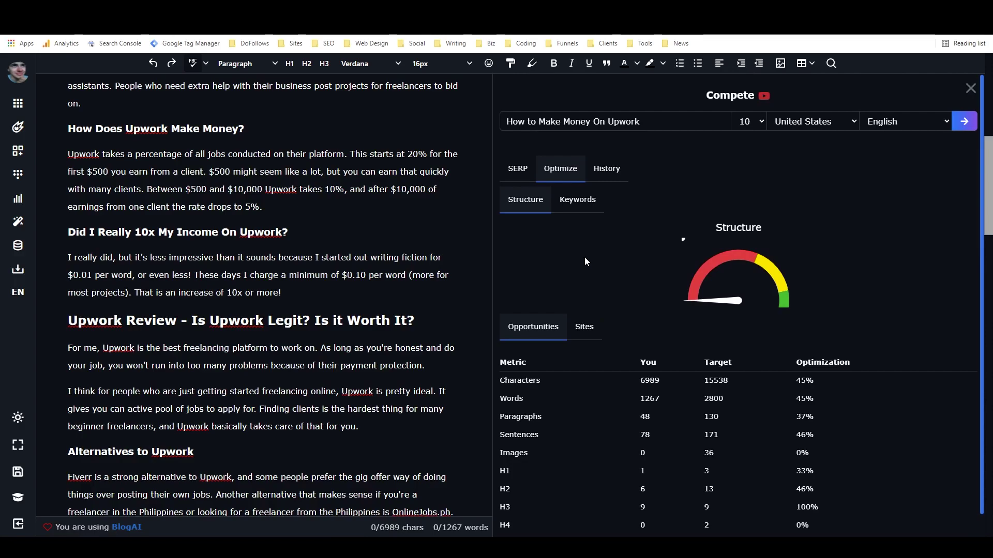
pyautogui.click(514, 169)
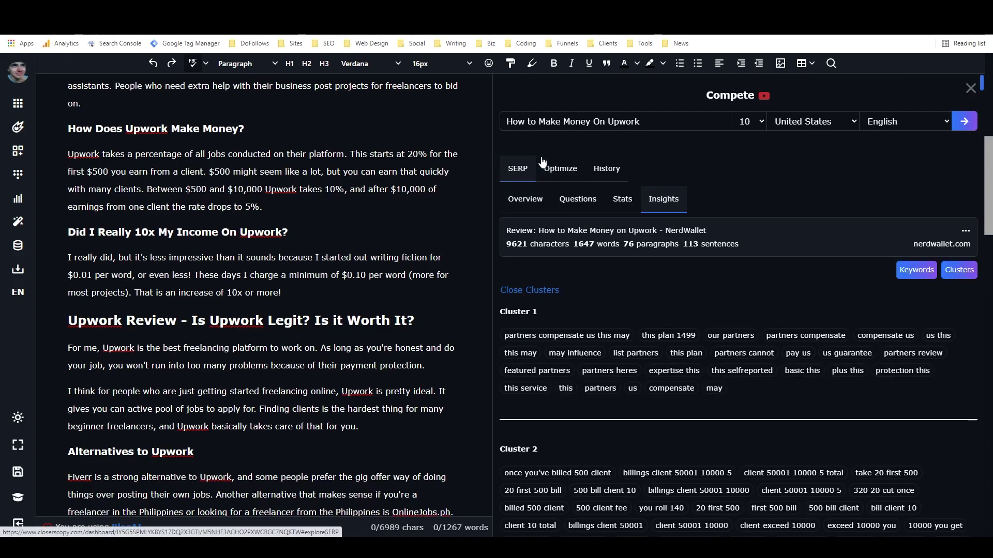
pyautogui.scroll(8, 302, 187)
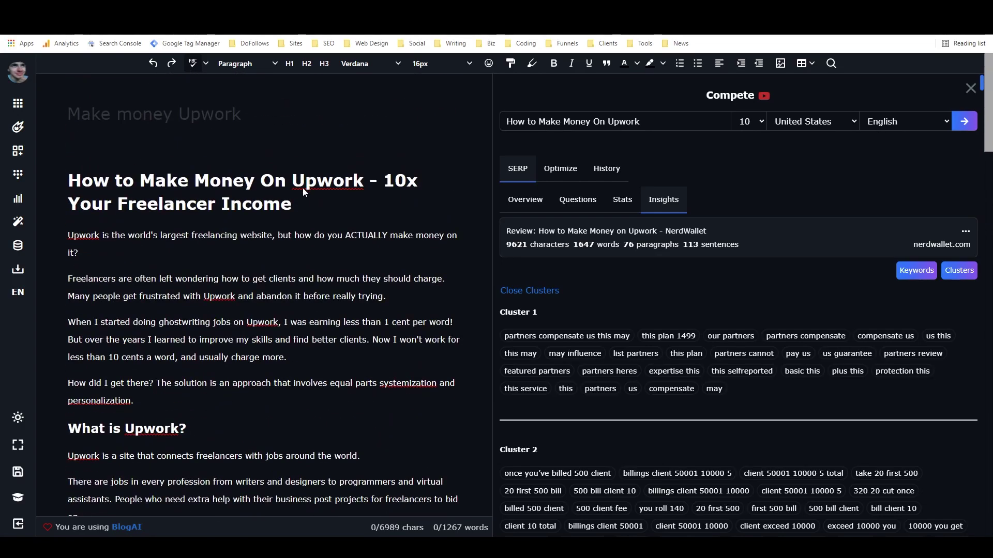
pyautogui.click(968, 89)
# Return to editing the first paragraph of the 1267-word Upwork article
pyautogui.click(586, 214)
pyautogui.click(664, 259)
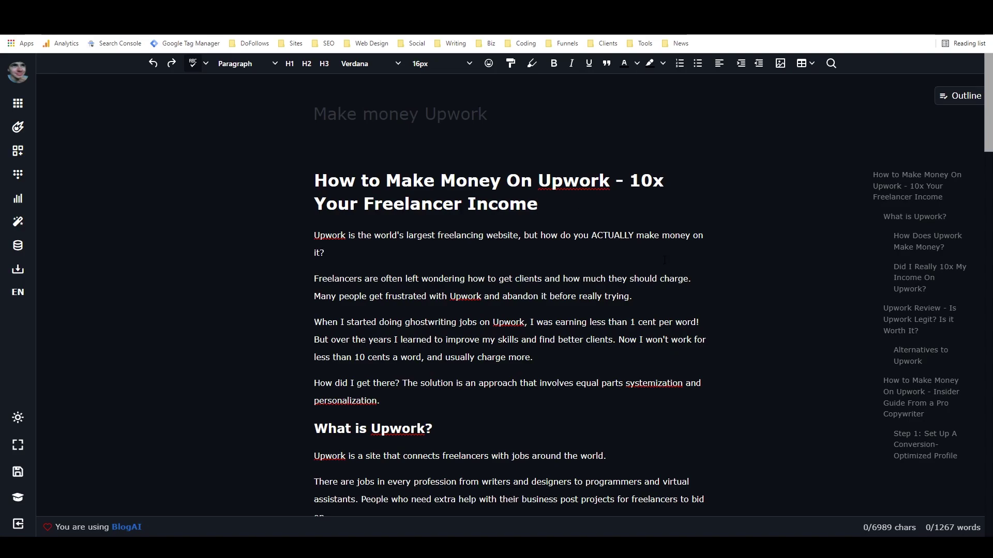